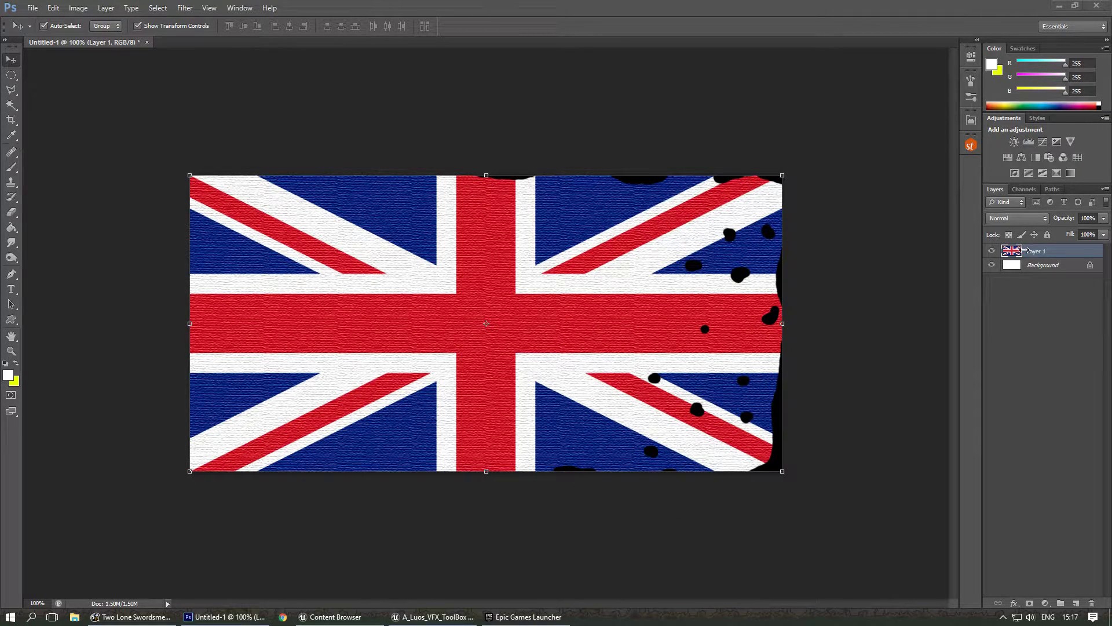
Select the black damaged areas of the flag with Color Range, sampling the black patch along the upper edge
click(157, 8)
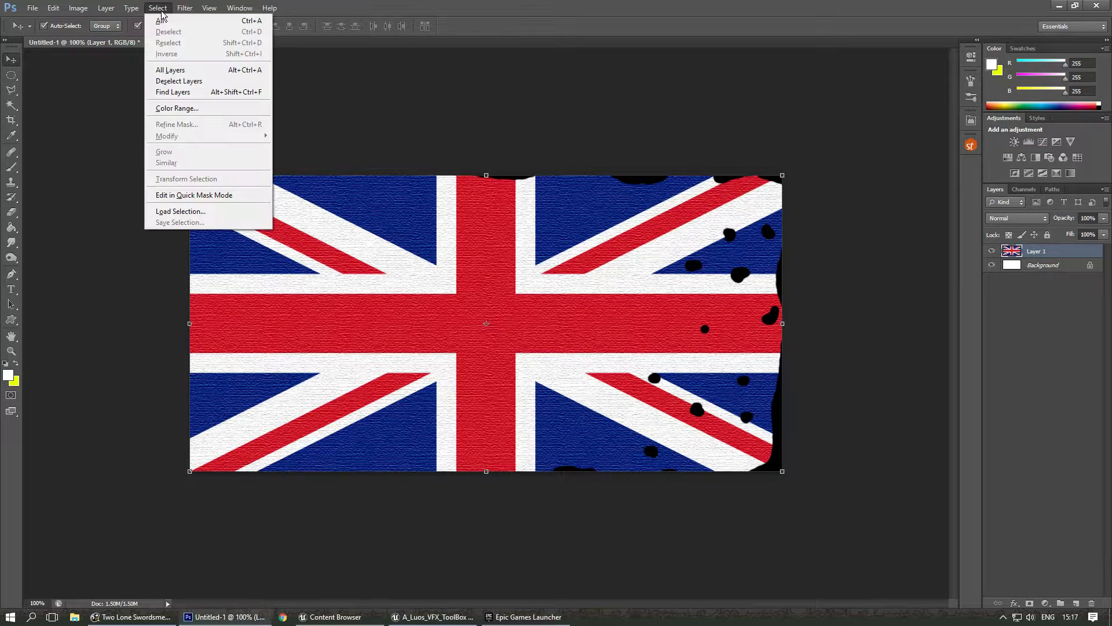
click(211, 108)
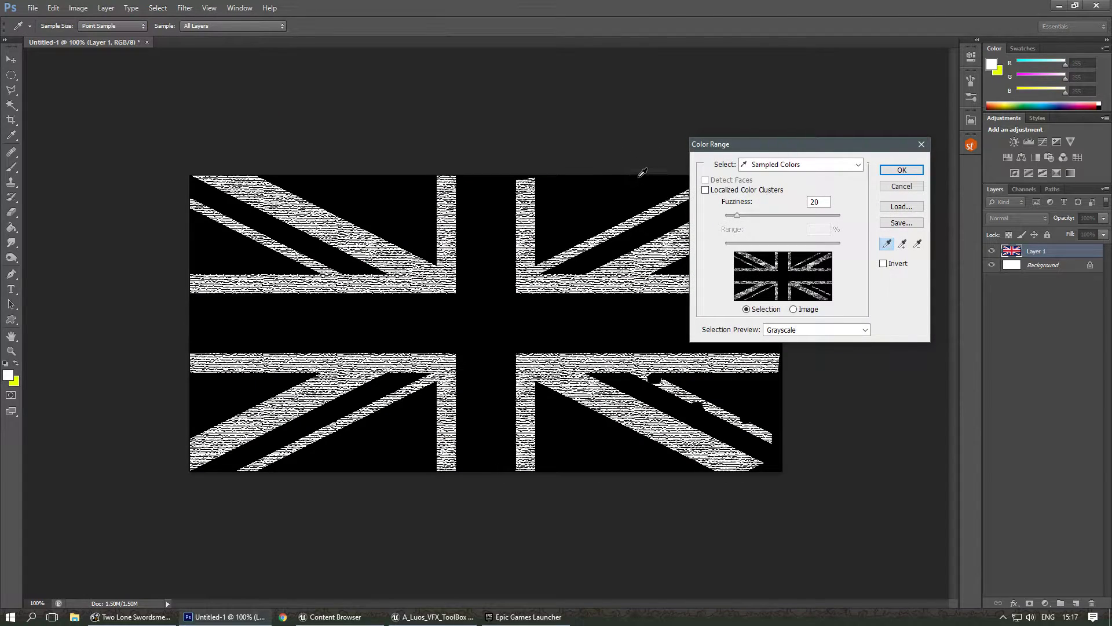
click(647, 180)
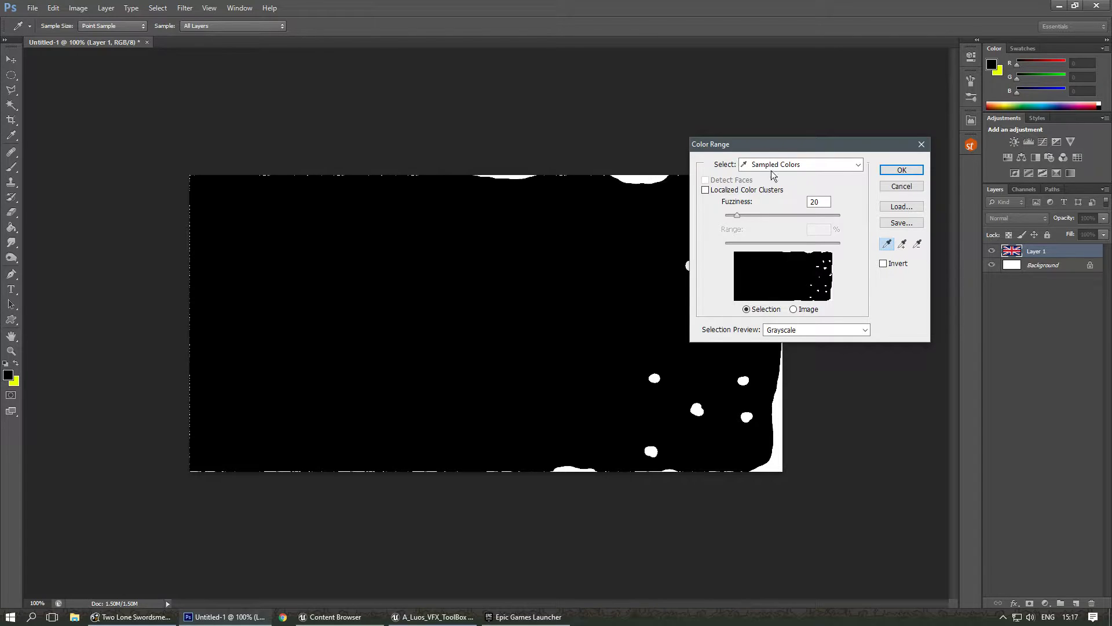
click(901, 170)
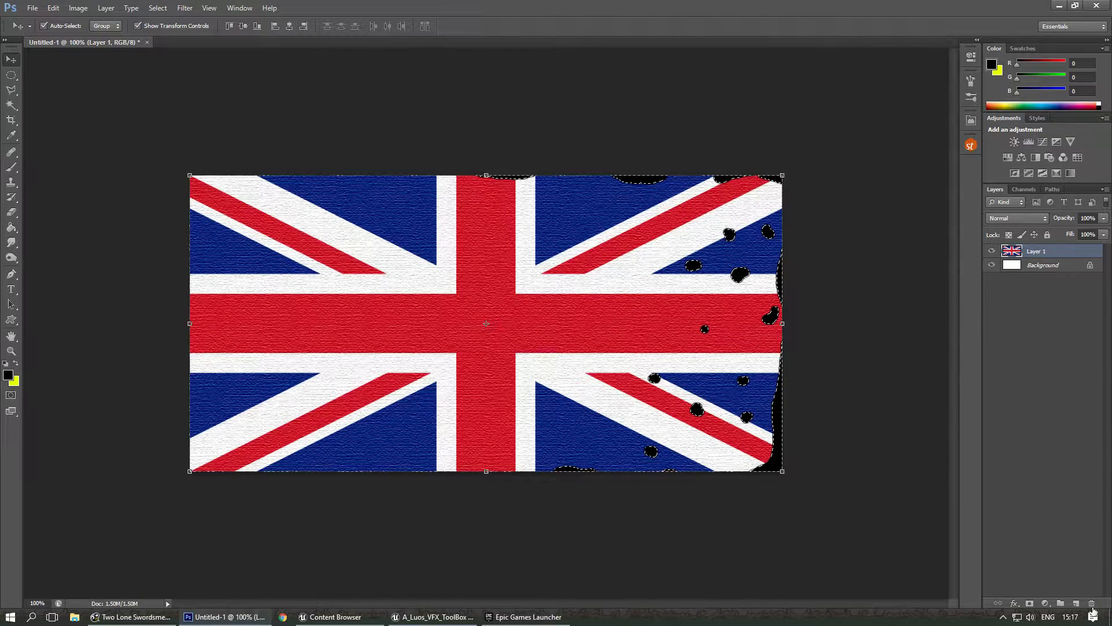
Fill the selected areas with black on a new layer, hide the flag layer, and clear the selection
click(1076, 603)
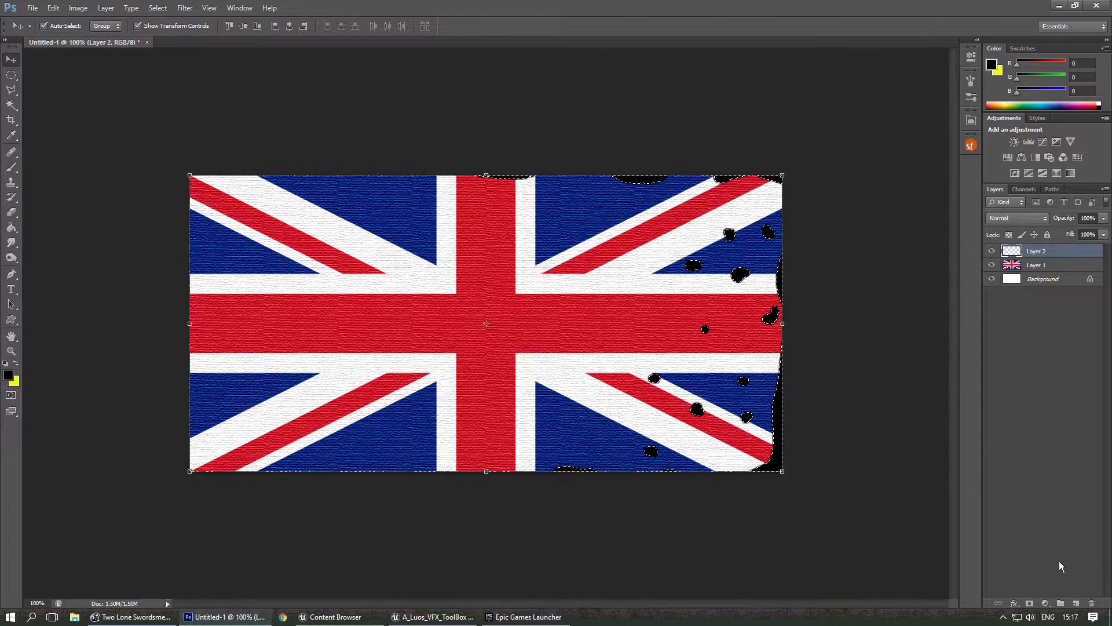
click(11, 227)
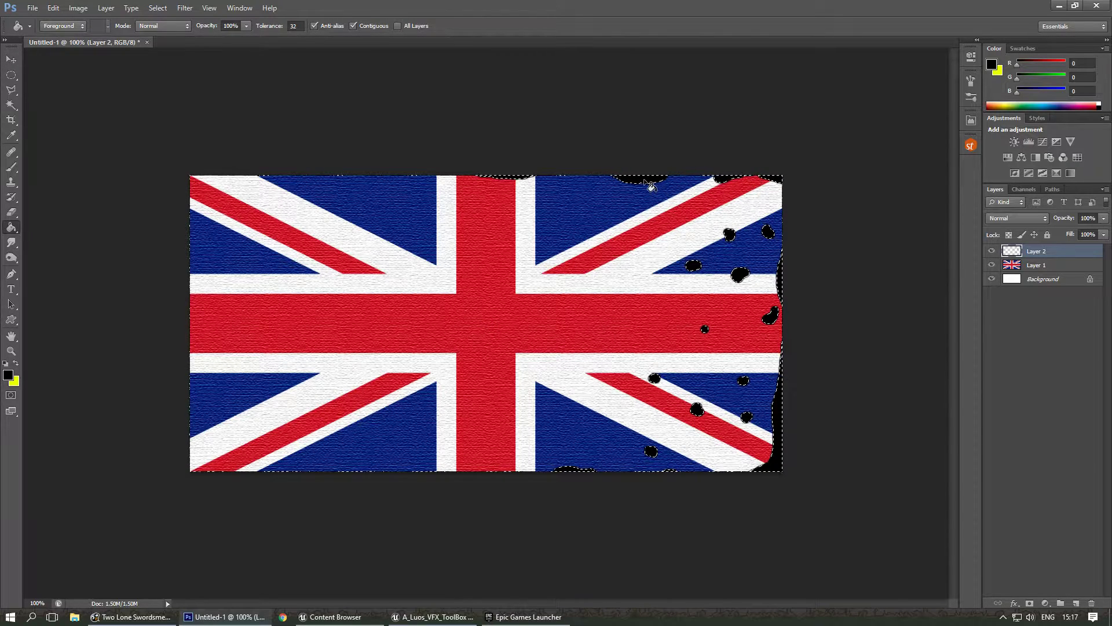
click(992, 251)
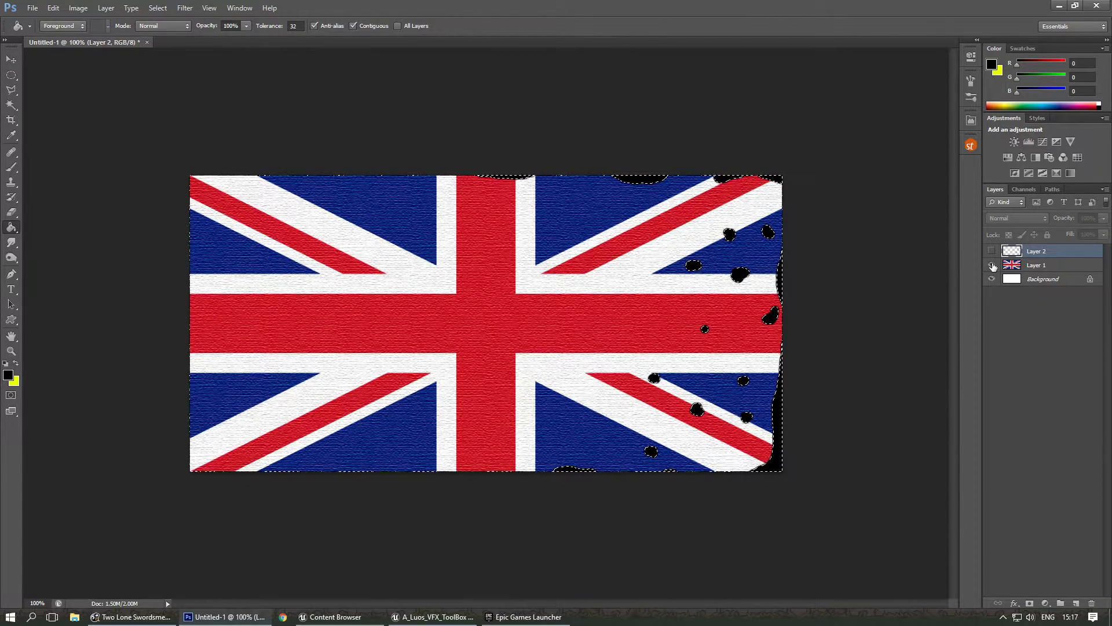
click(992, 265)
click(992, 251)
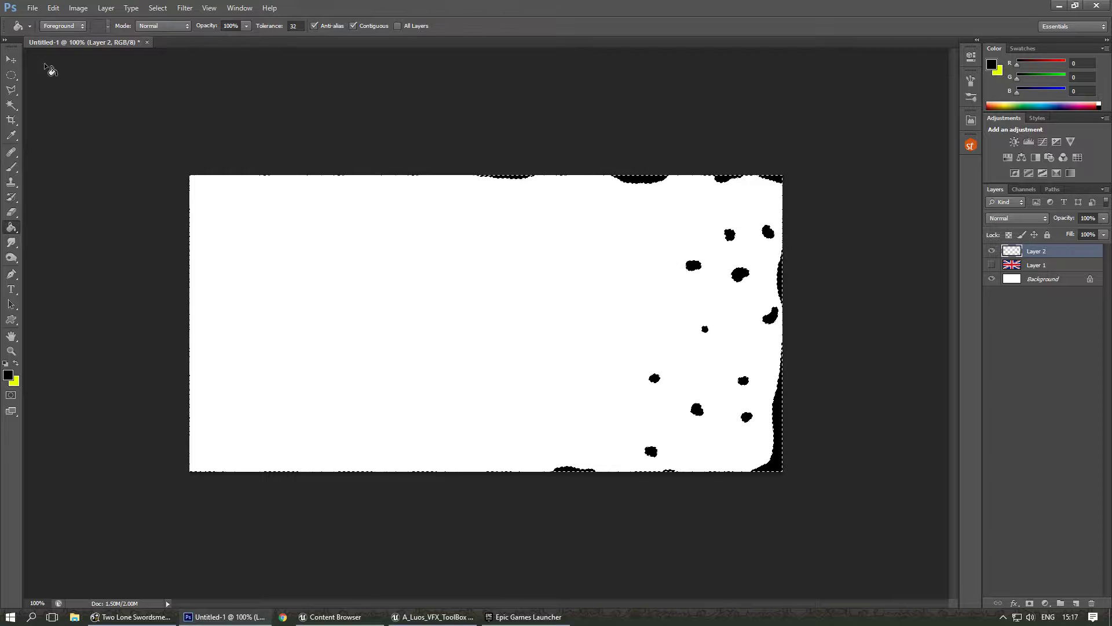
click(11, 74)
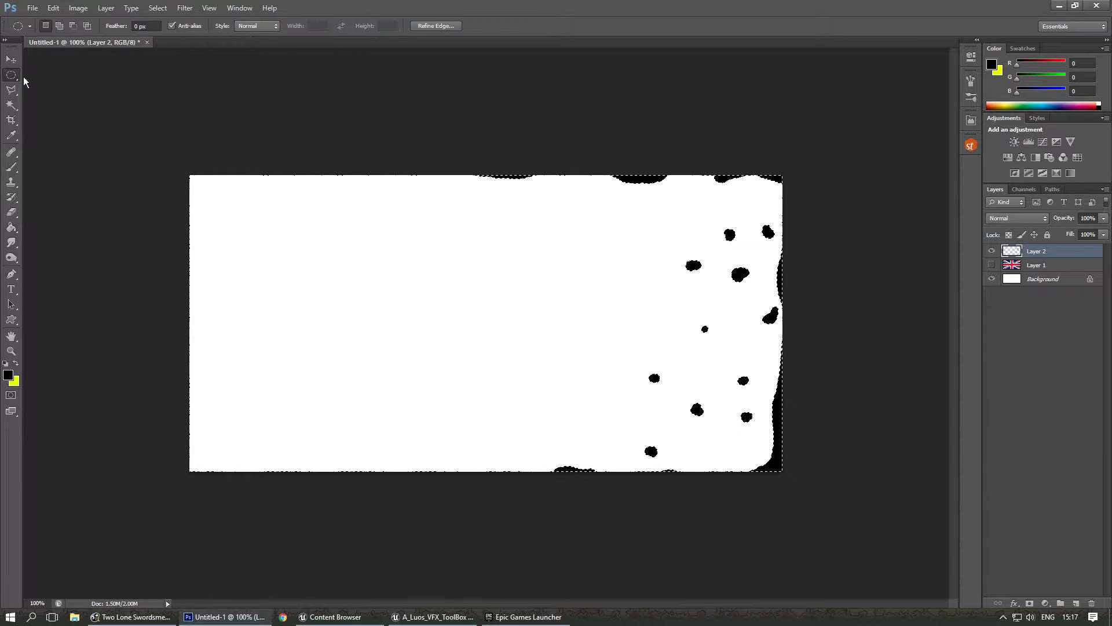
click(991, 266)
click(992, 266)
click(993, 266)
click(993, 266)
Duplicate the white Background layer above the flag layer and merge the black-patch layer down into the copy
click(1013, 282)
key(ctrl+j)
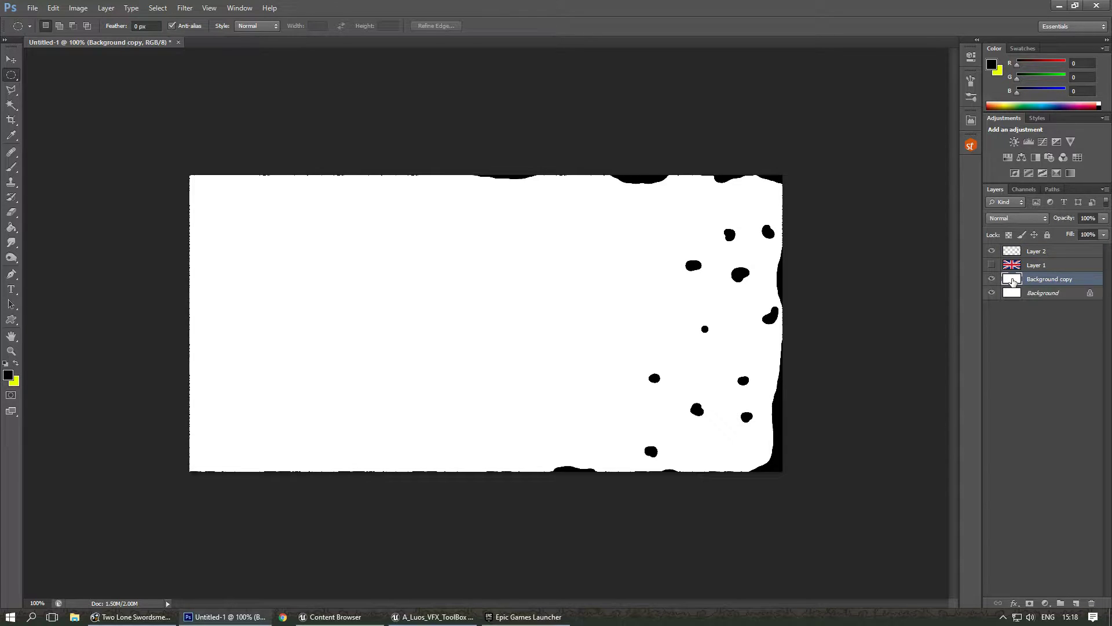
drag(1014, 281, 1011, 268)
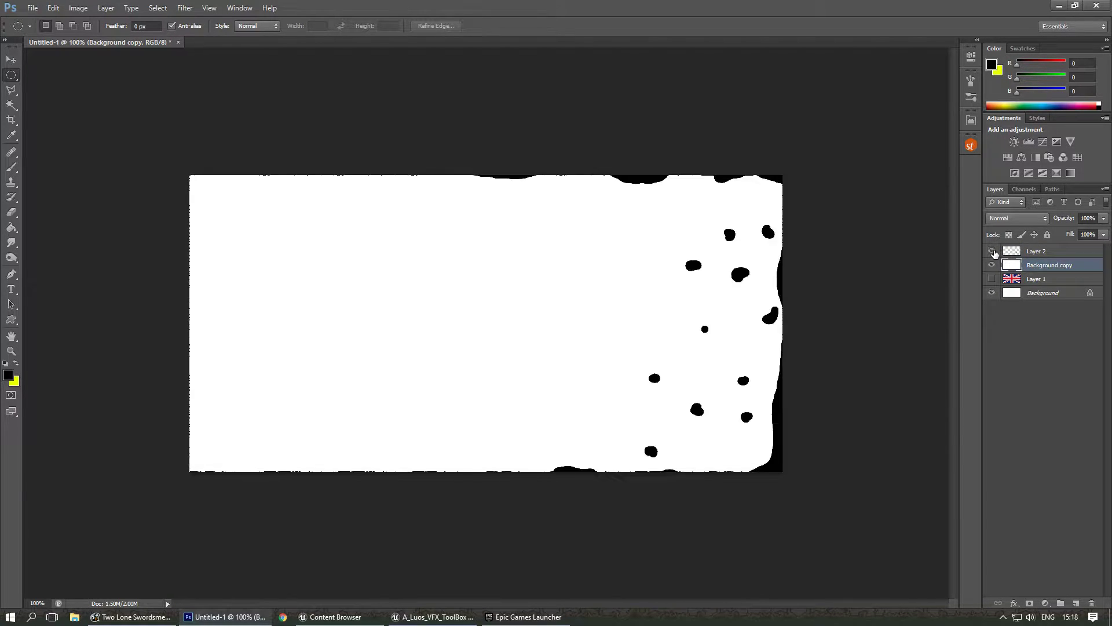
shift+click(1013, 252)
key(ctrl+e)
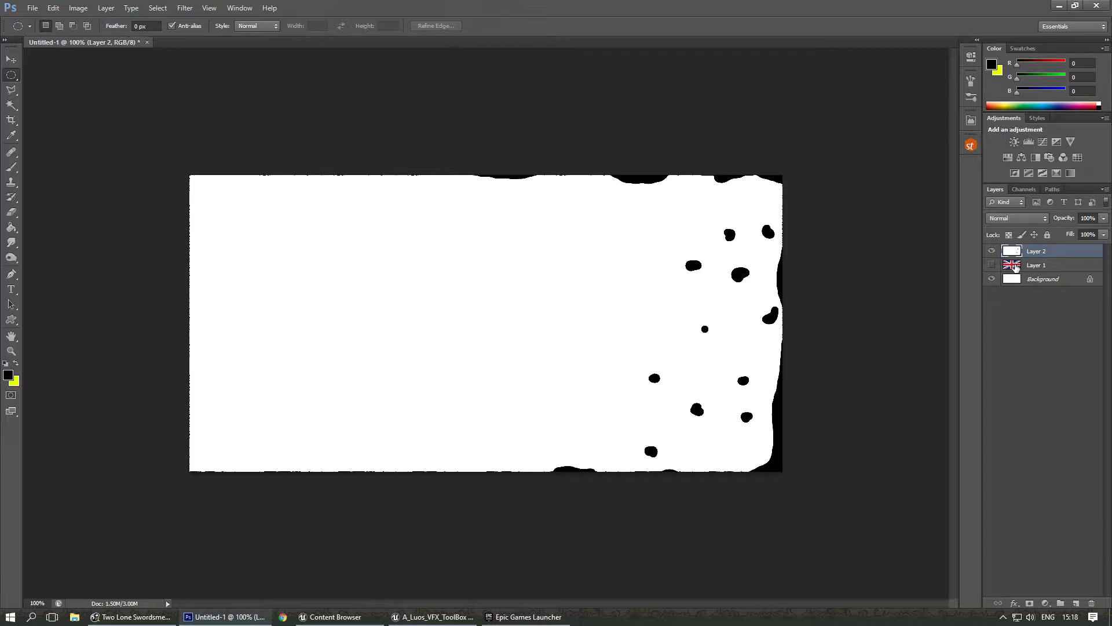
Cut the entire black-and-white mask to the clipboard and delete its emptied layer
key(ctrl+a)
key(ctrl+x)
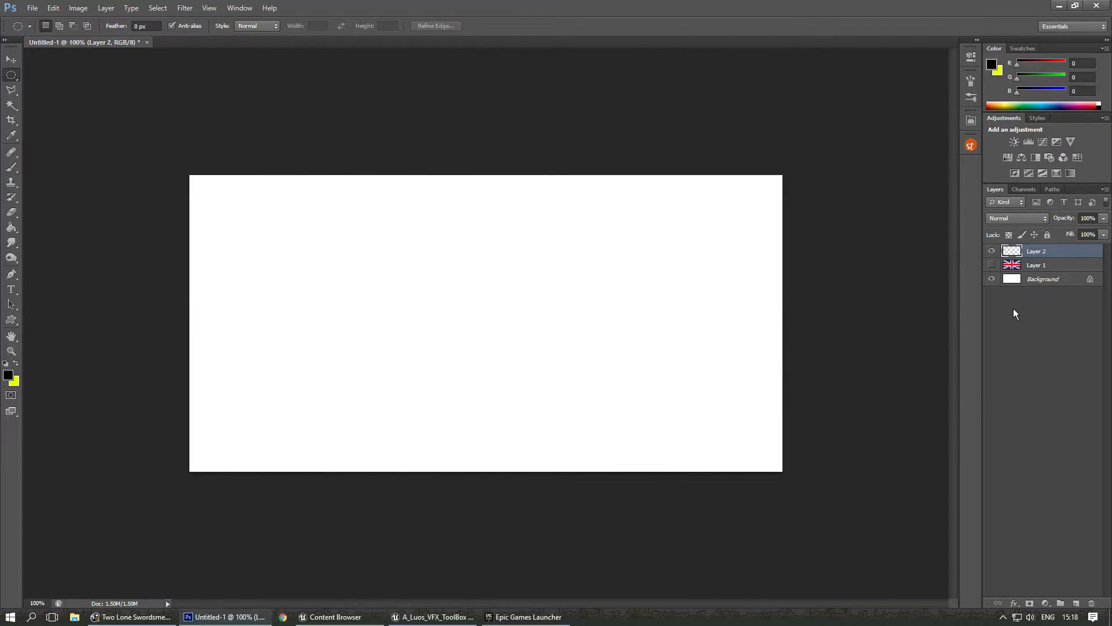
key(Delete)
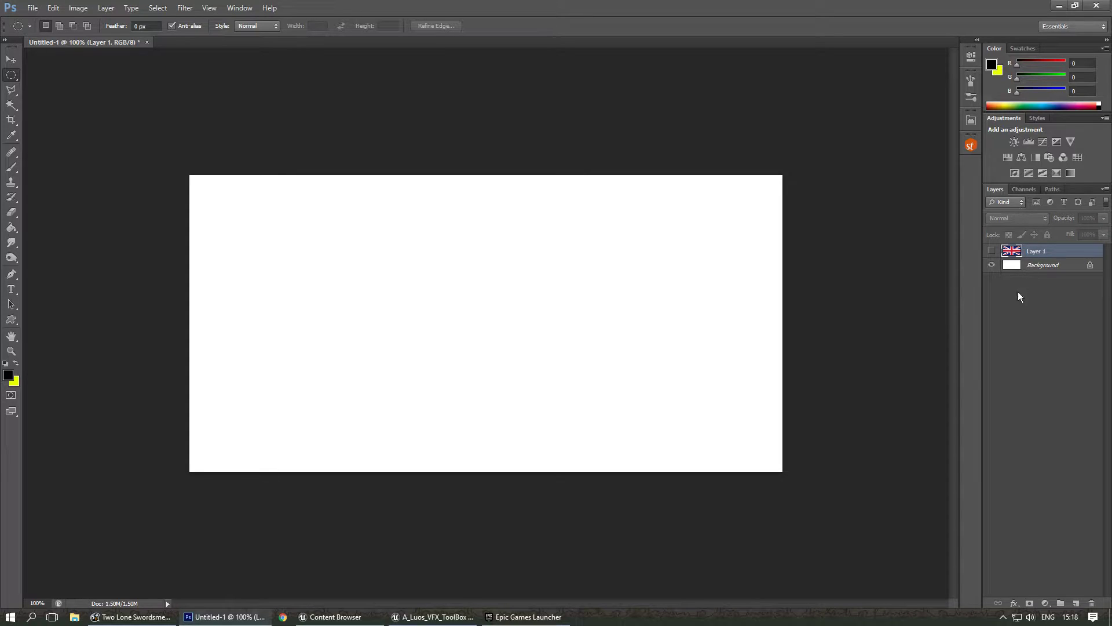
Make the flag layer visible again and merge it with the Background layer
shift+click(1010, 268)
click(992, 251)
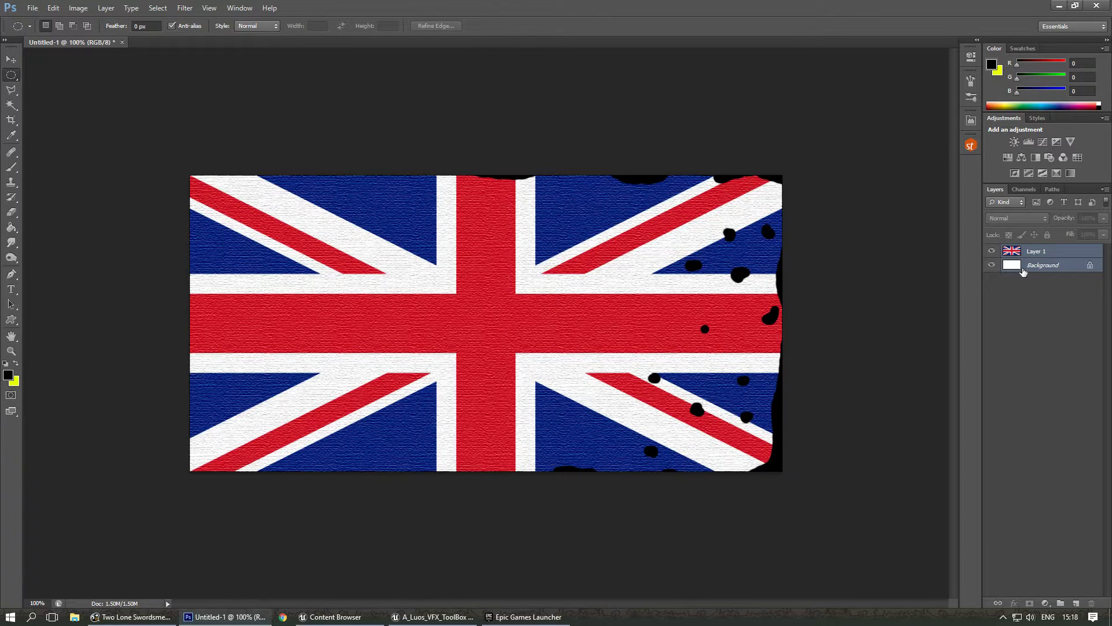
key(ctrl+e)
Paste the mask into a new alpha channel, deselect it, and show the RGB channels together with the alpha
click(1024, 190)
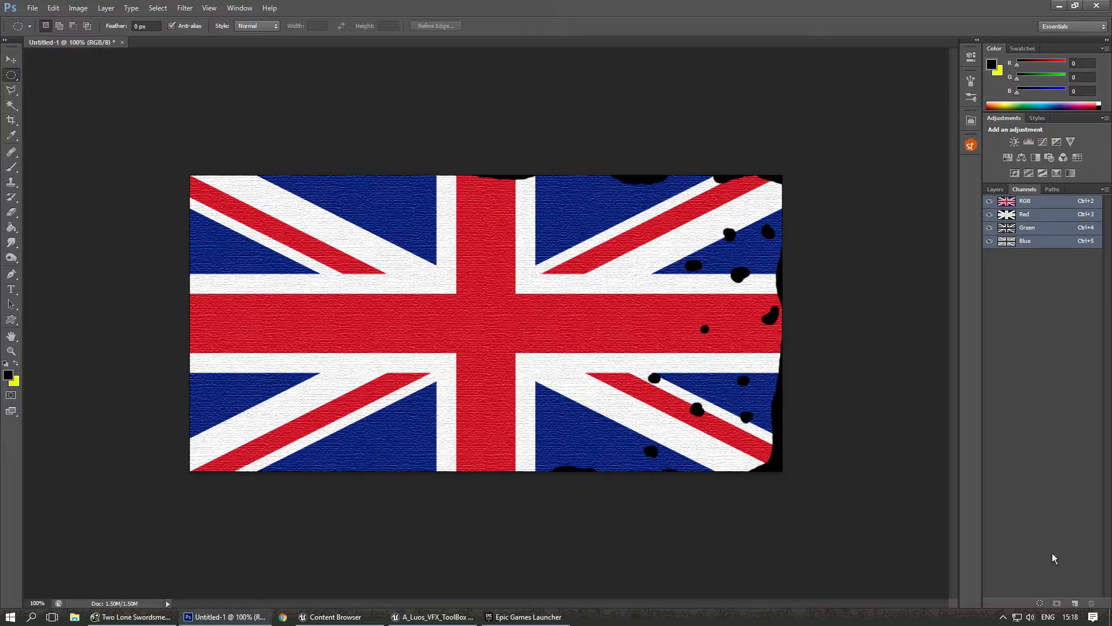
click(1075, 604)
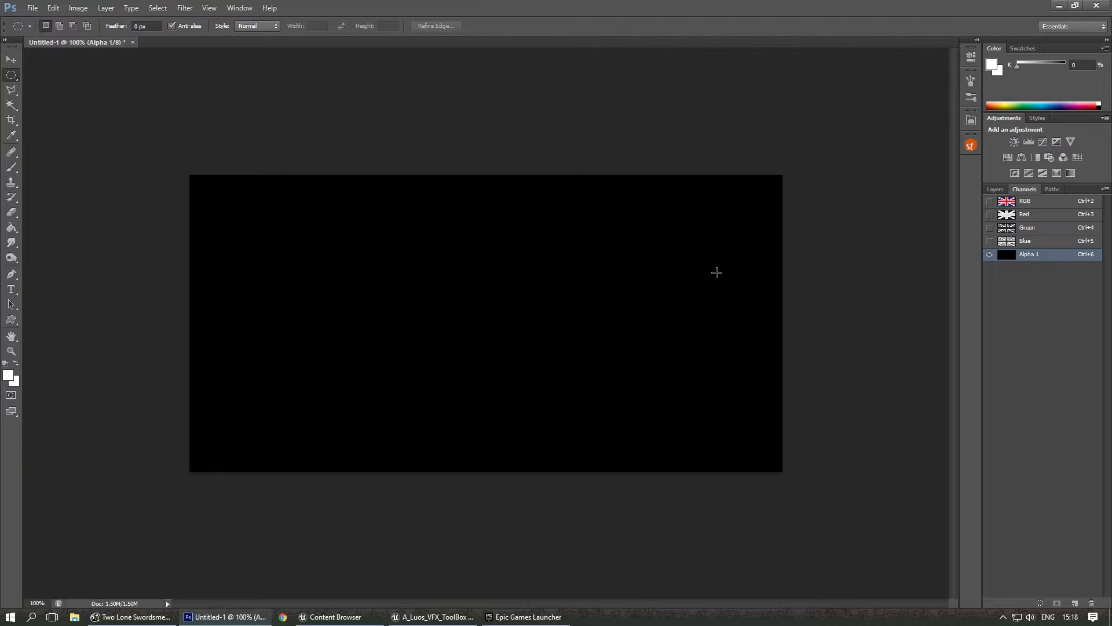
key(ctrl+v)
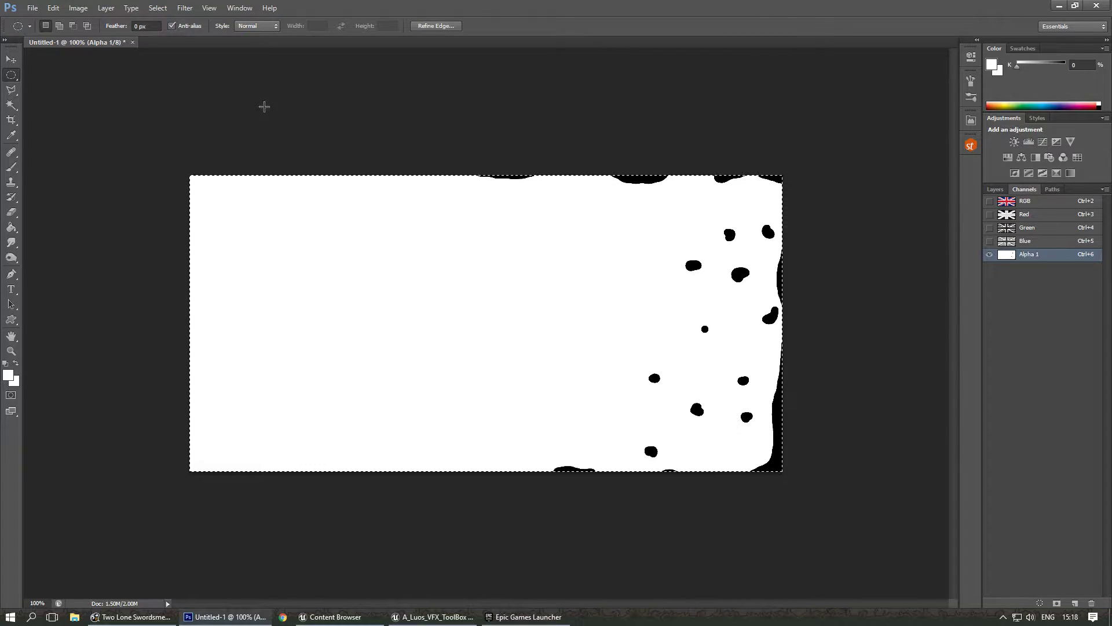
key(ctrl+d)
click(990, 201)
click(995, 188)
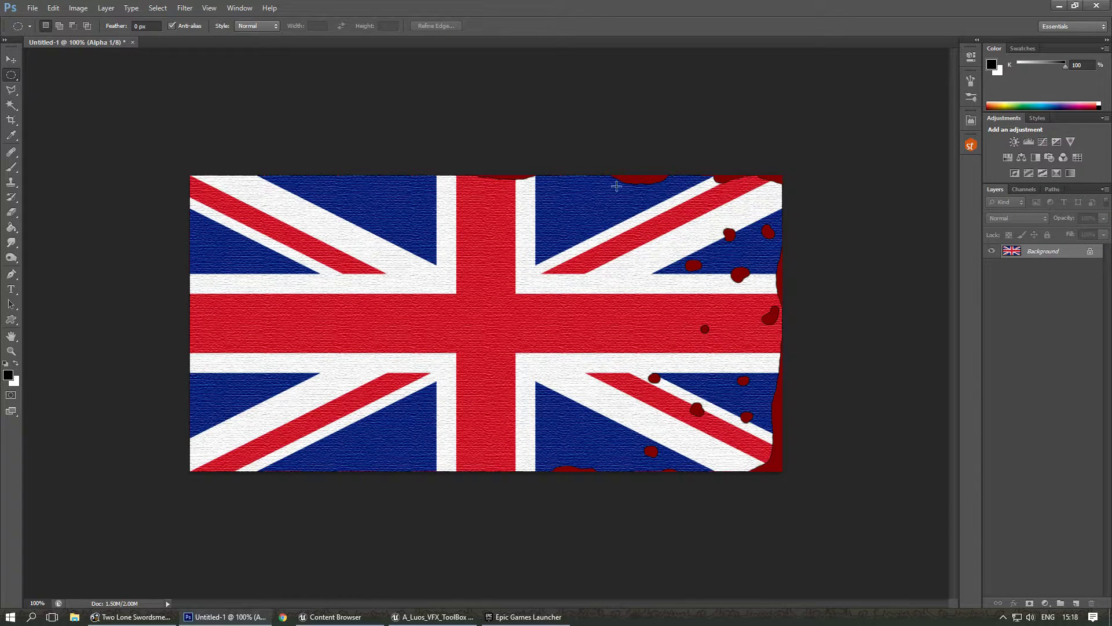
Save the image to the Desktop as a Targa file named Flag_01 at 32 bits/pixel
click(32, 8)
click(101, 147)
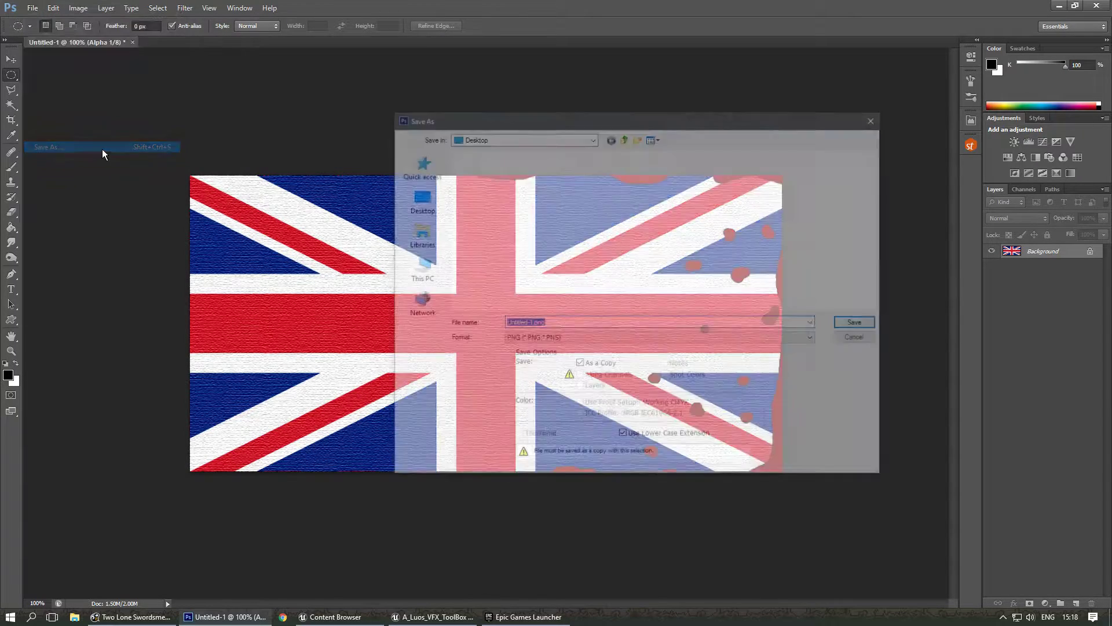
click(419, 200)
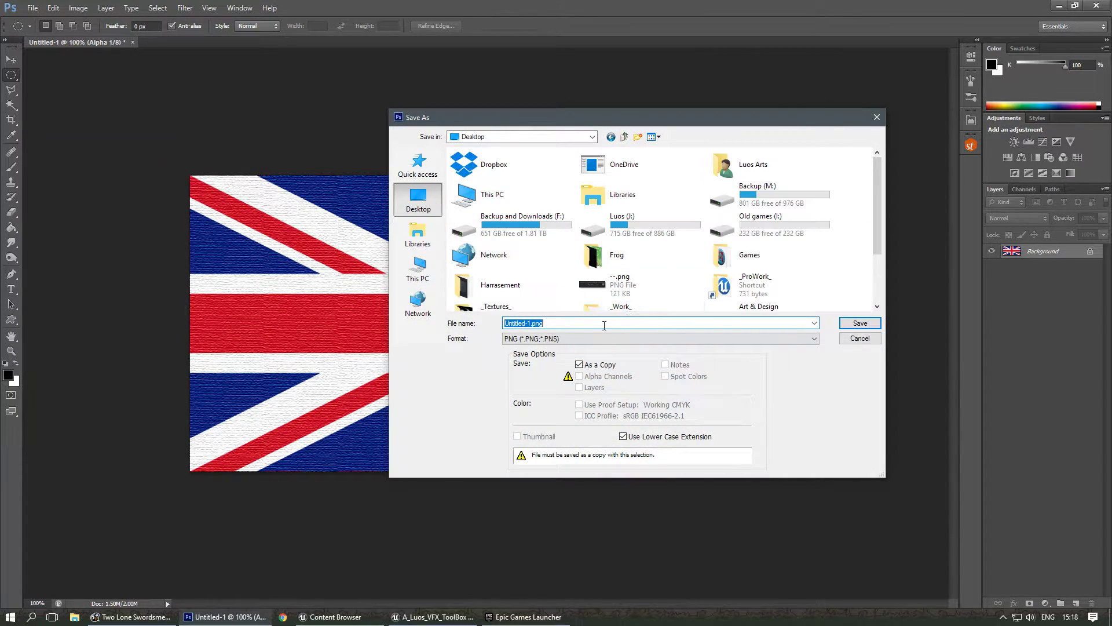
click(567, 338)
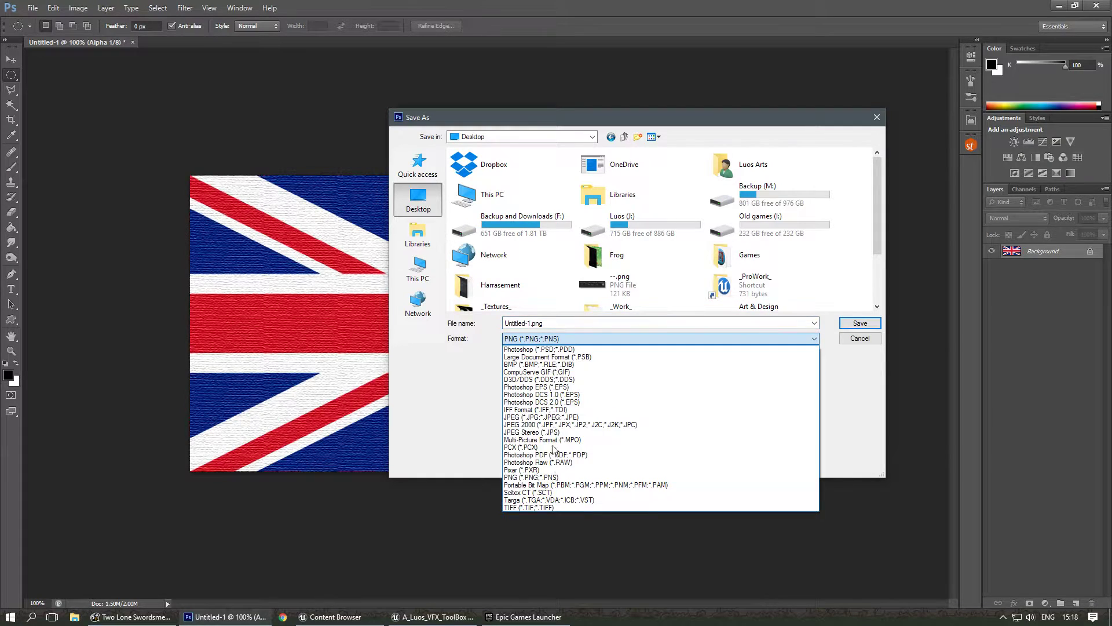
click(534, 499)
double_click(555, 323)
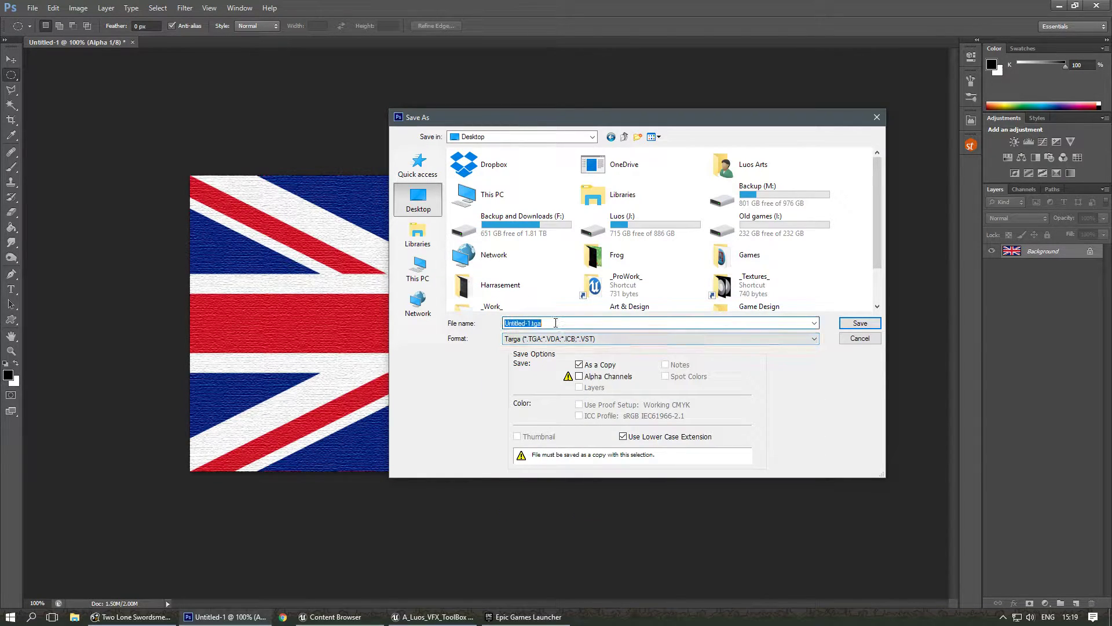
text(Flag_01)
key(Return)
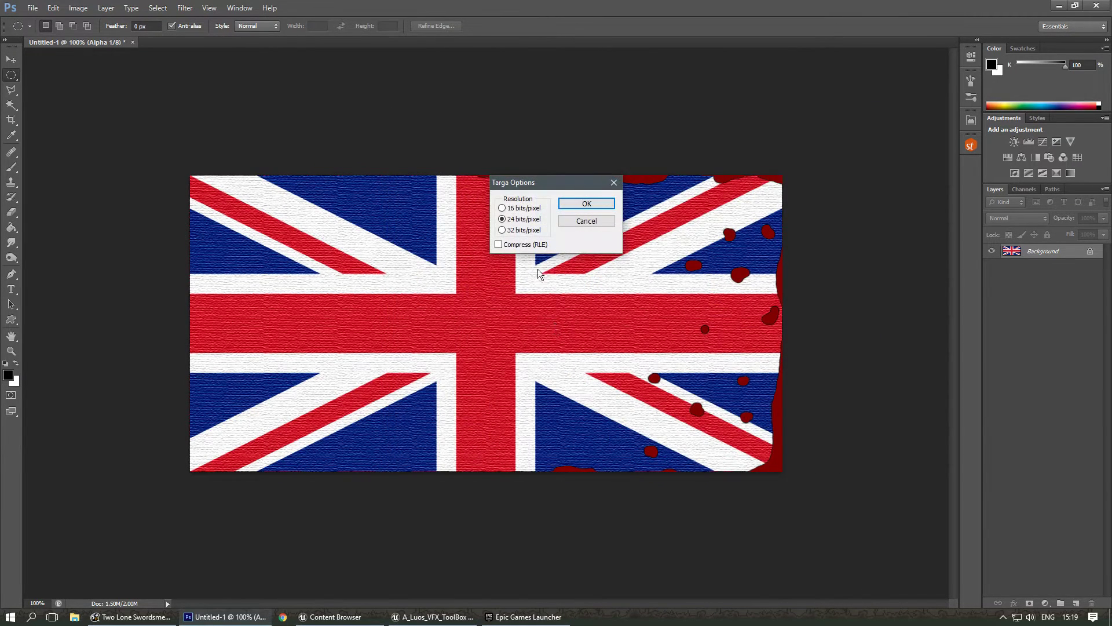
click(521, 231)
click(587, 209)
Switch to Unreal Editor and open the top-level Content folder in the Content Browser
click(433, 616)
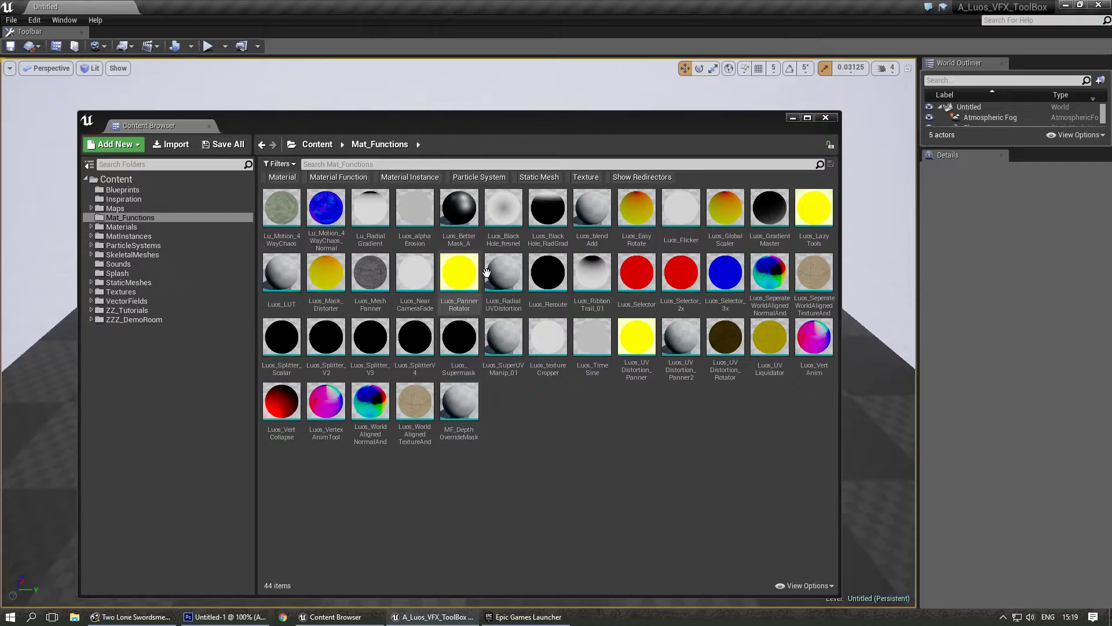
click(402, 105)
drag(402, 104, 414, 96)
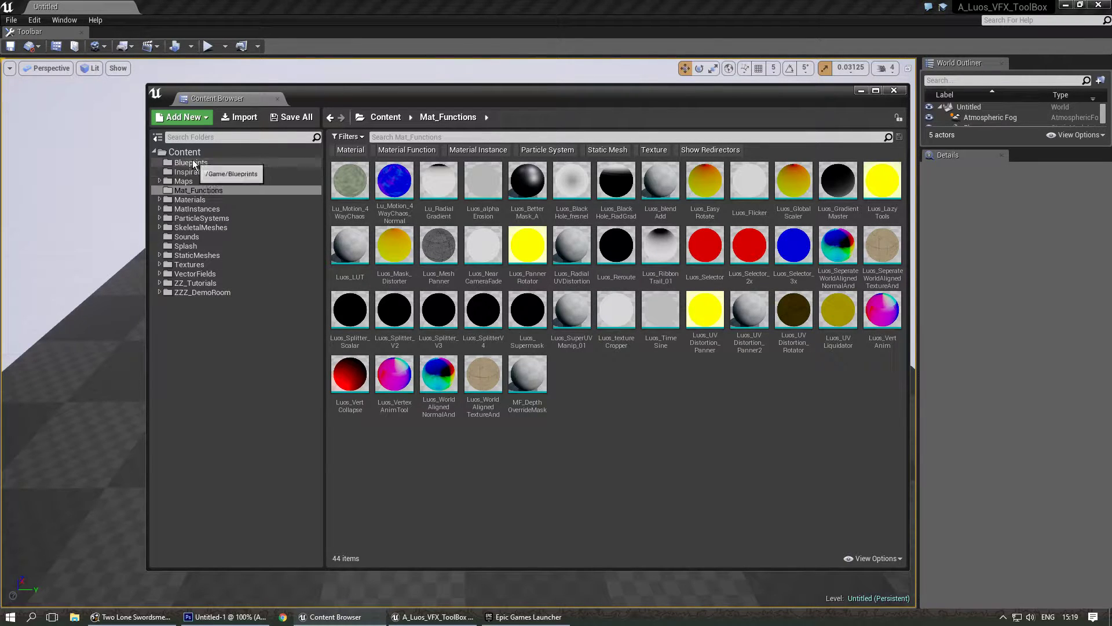
click(194, 264)
click(665, 297)
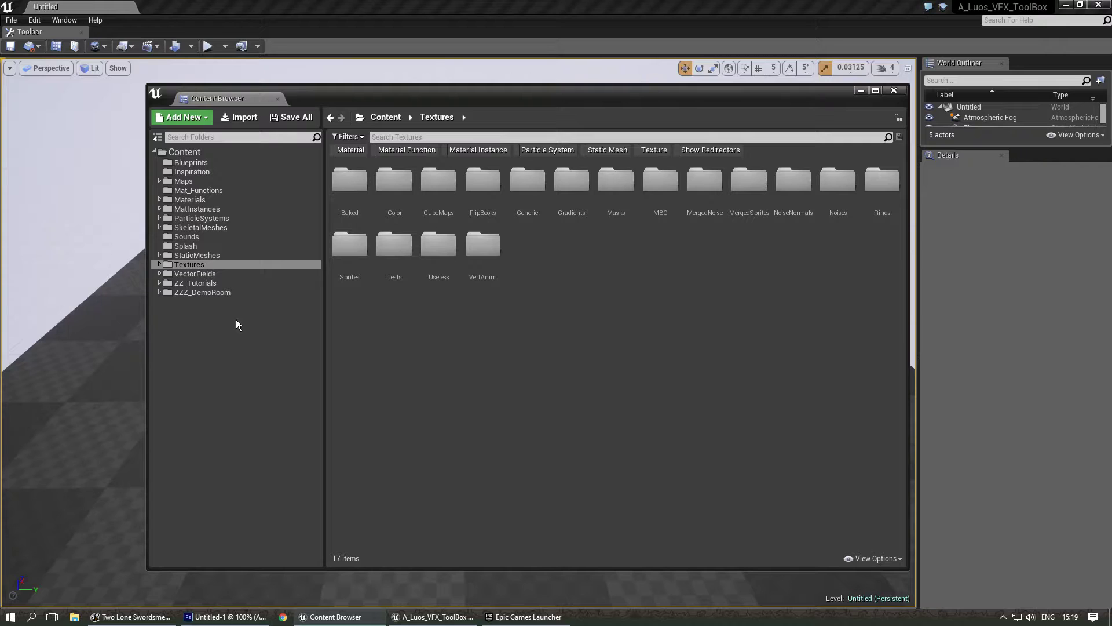
click(185, 152)
Create a new folder named Tests in the Content folder
right_click(415, 270)
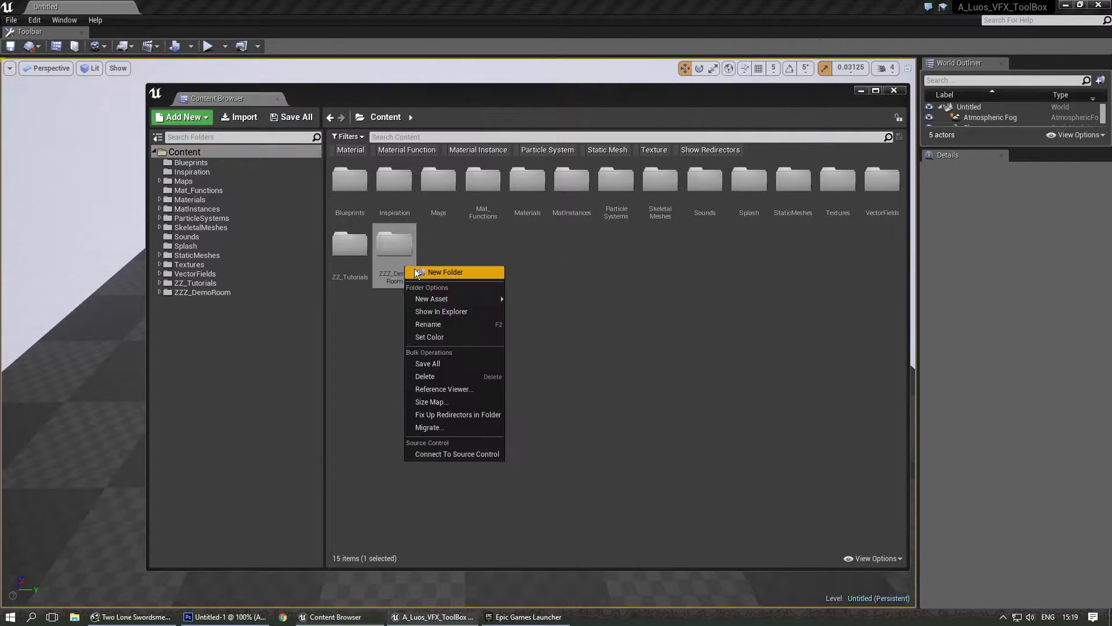
click(450, 245)
right_click(449, 245)
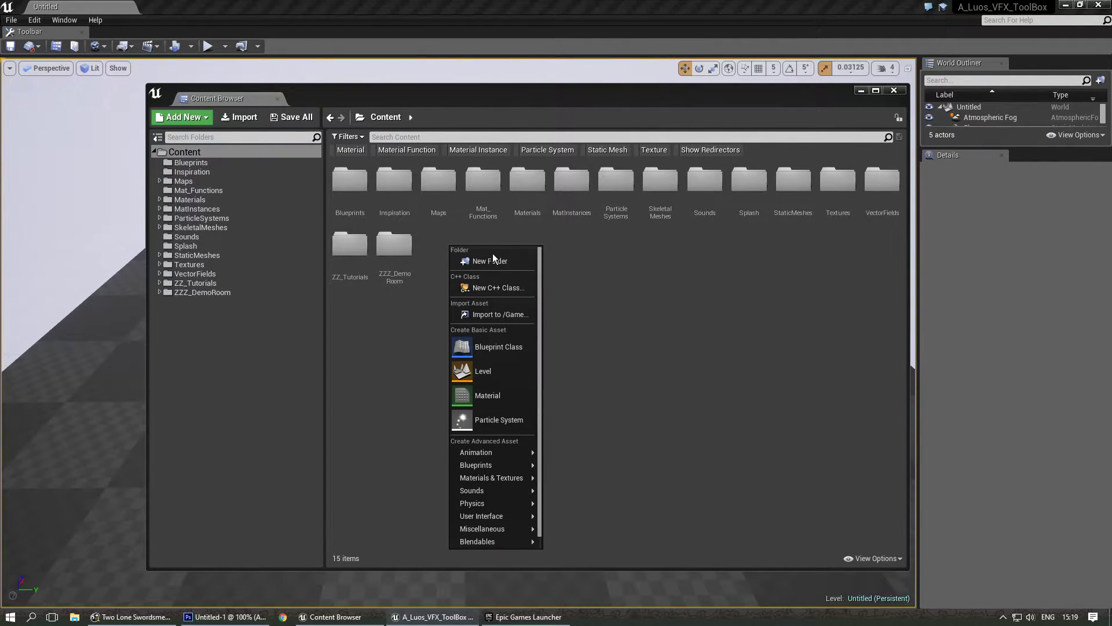
click(492, 267)
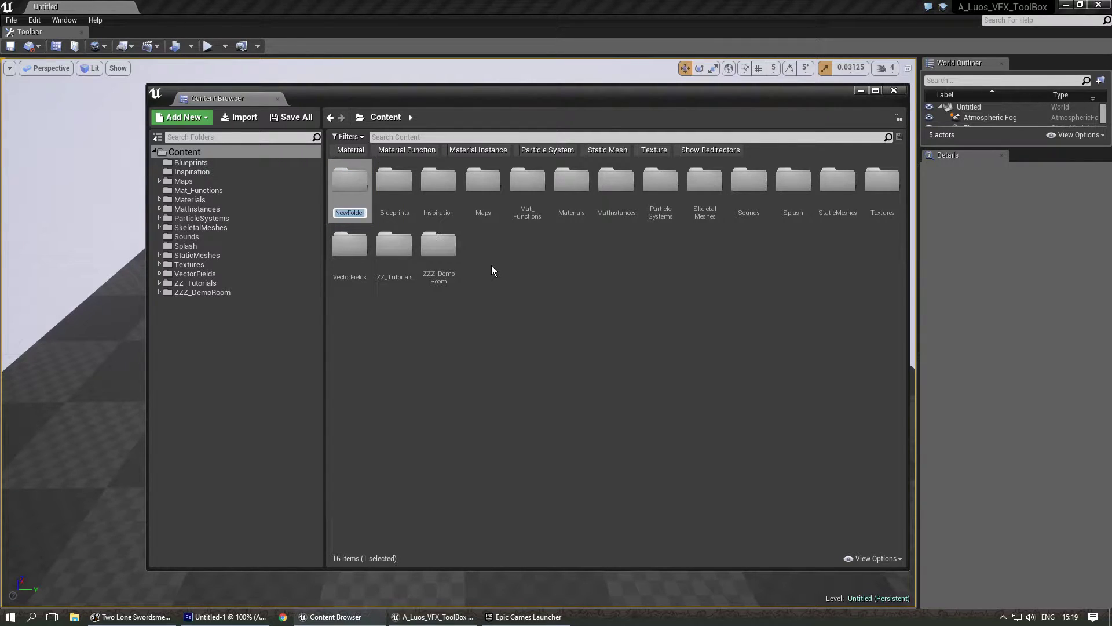
text(Tests)
key(Return)
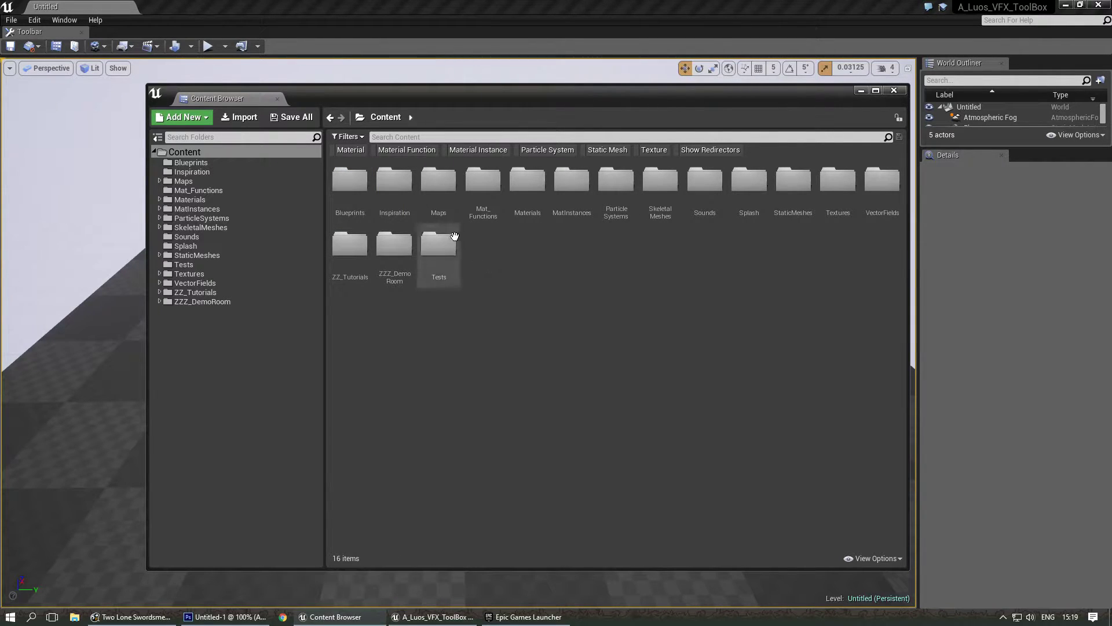
Import Flag_01.tga from the Desktop into the Tests folder and open the imported texture
double_click(437, 245)
right_click(435, 257)
click(390, 210)
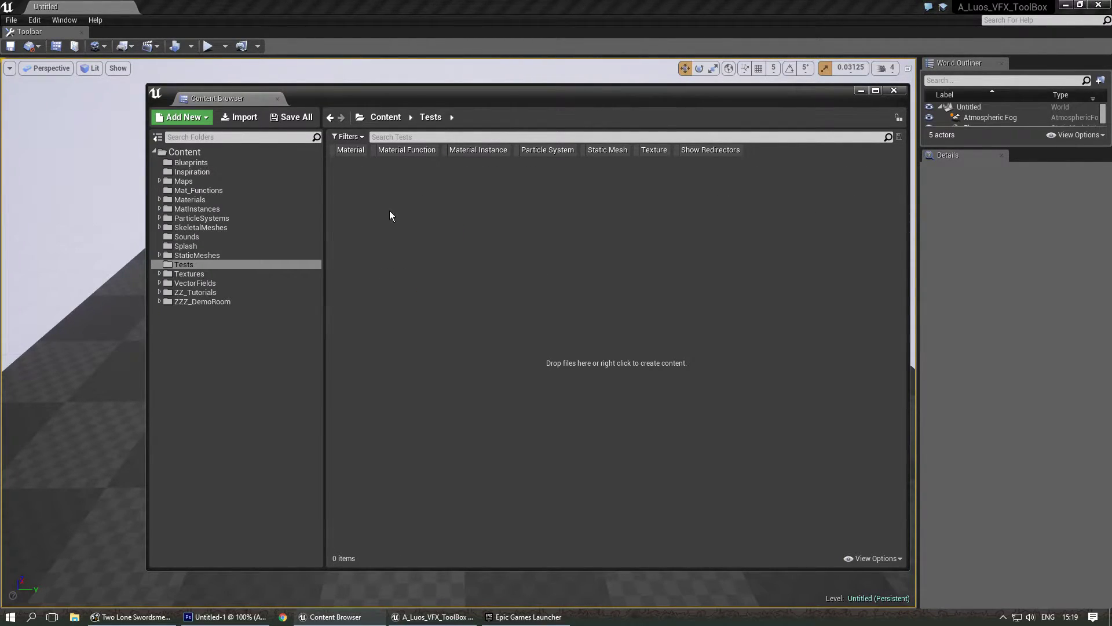
click(240, 116)
drag(89, 119, 89, 90)
click(41, 147)
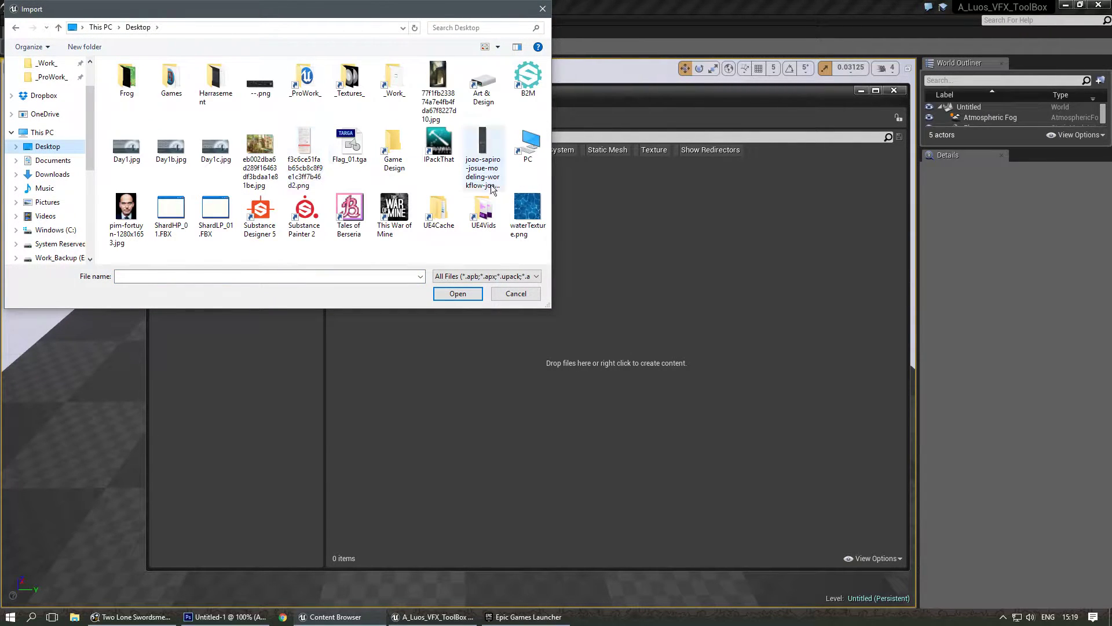
click(356, 216)
key(f)
key(f)
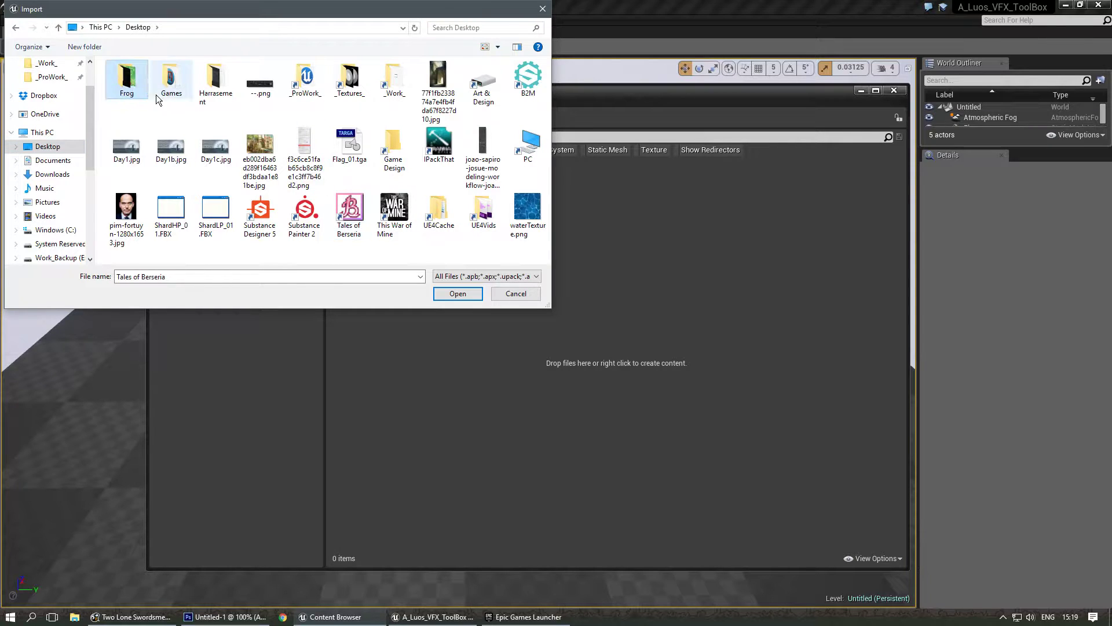
double_click(343, 146)
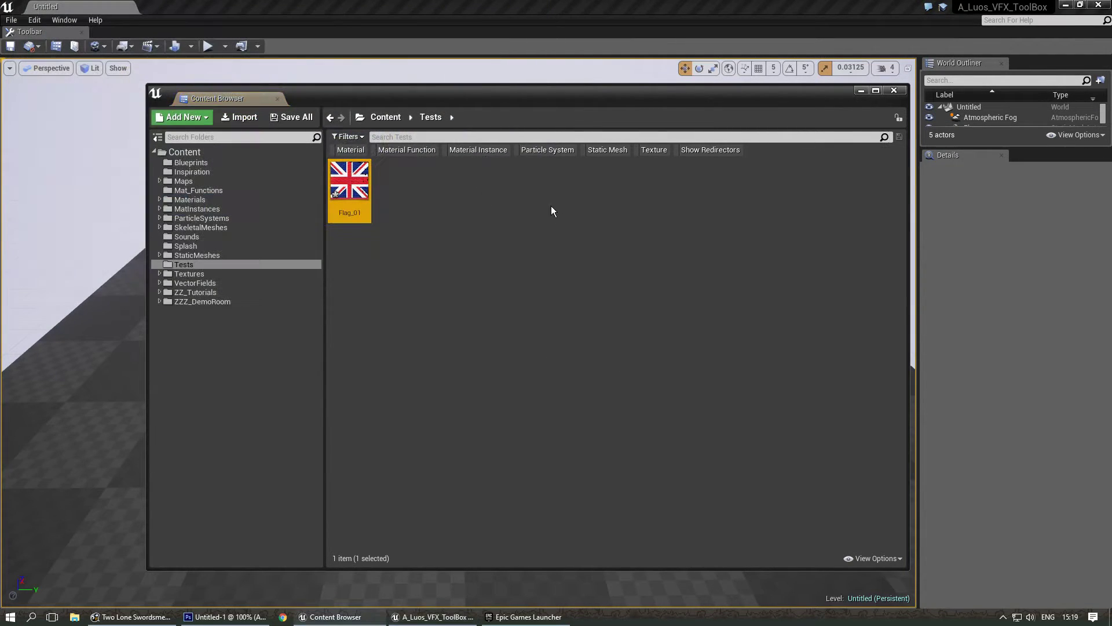
double_click(349, 185)
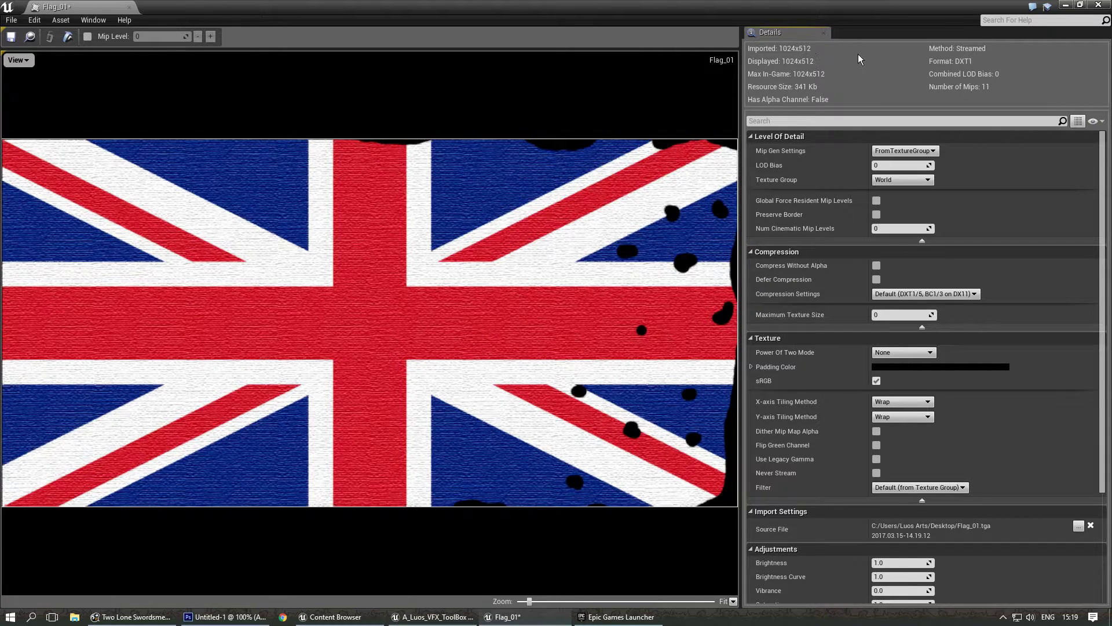
Switch to Photoshop and make the RGB composite channel active instead of Alpha 1
click(207, 616)
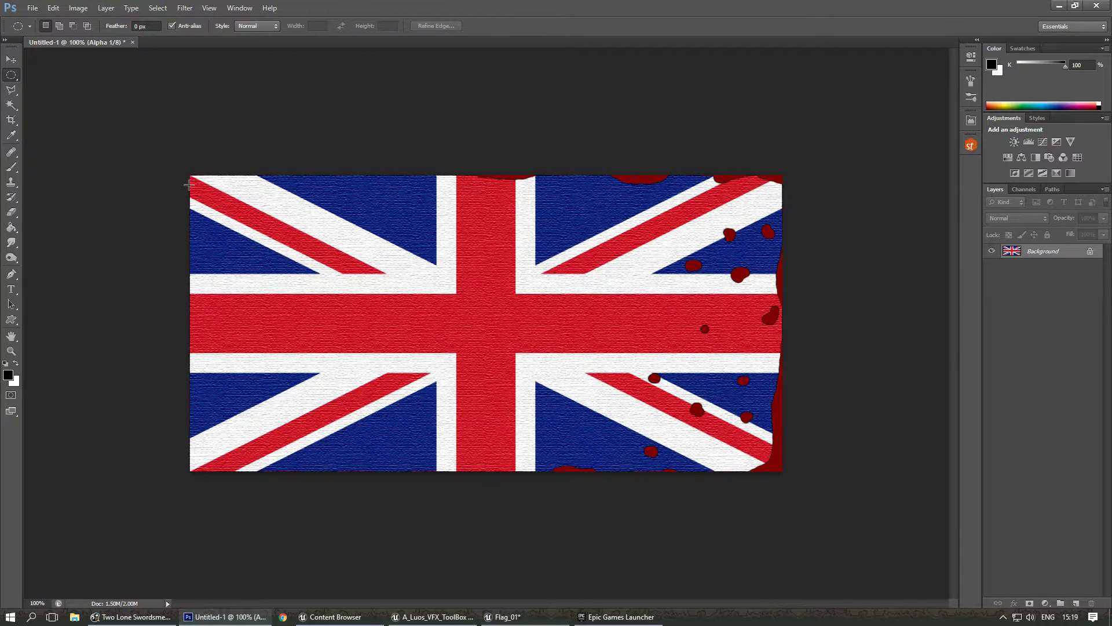
click(32, 8)
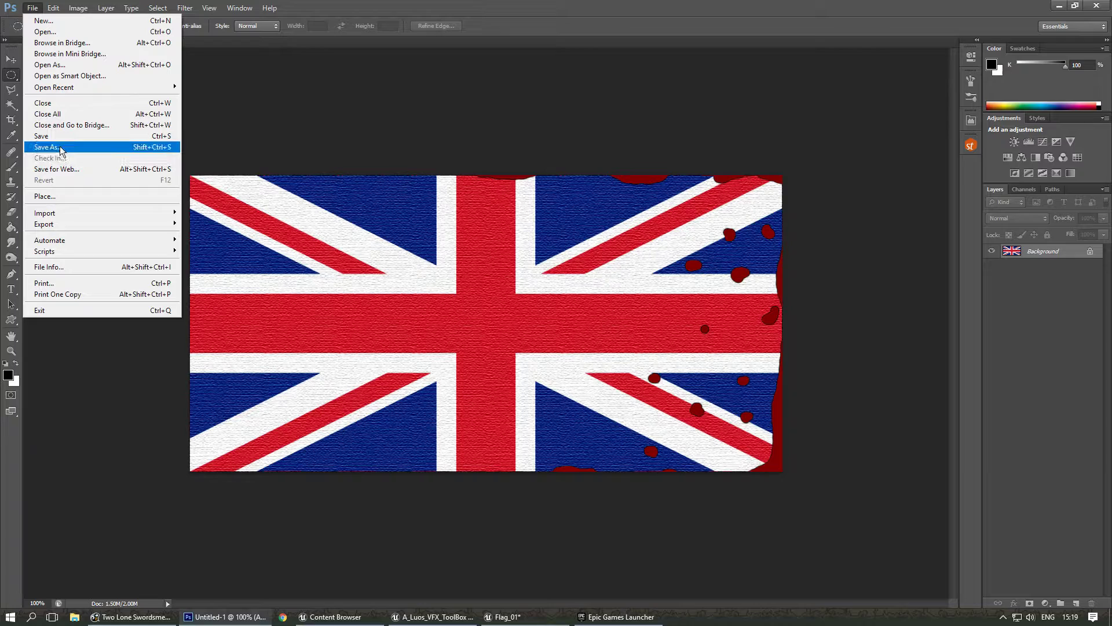
click(1026, 192)
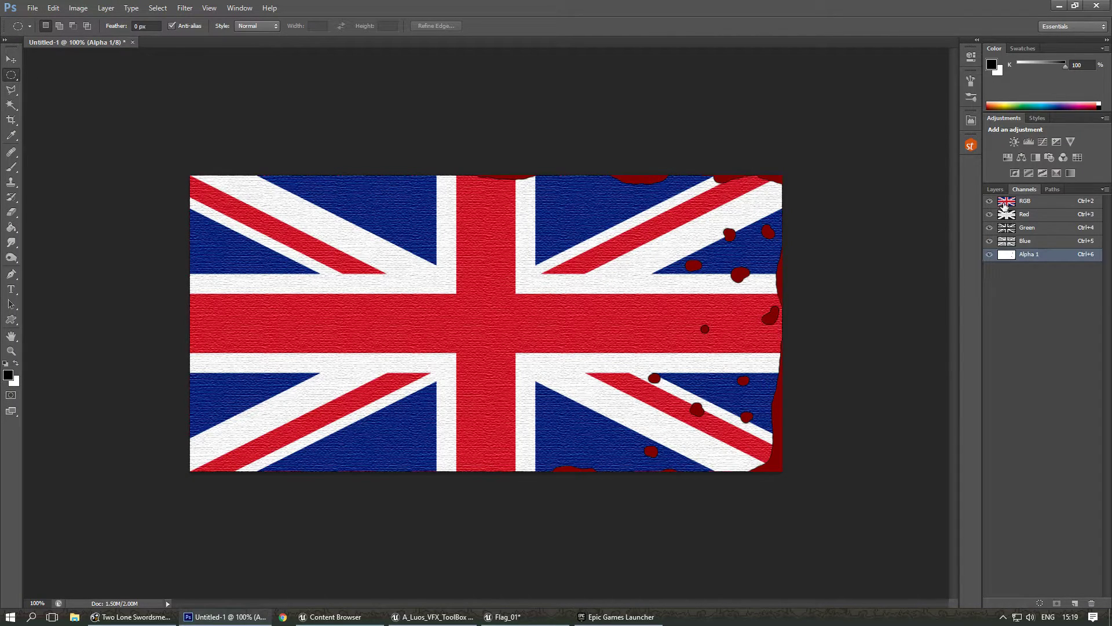
click(1007, 202)
click(995, 190)
Save the image as a Targa with Alpha Channels included, overwriting Flag_01.tga on the Desktop at 32 bits/pixel
click(32, 8)
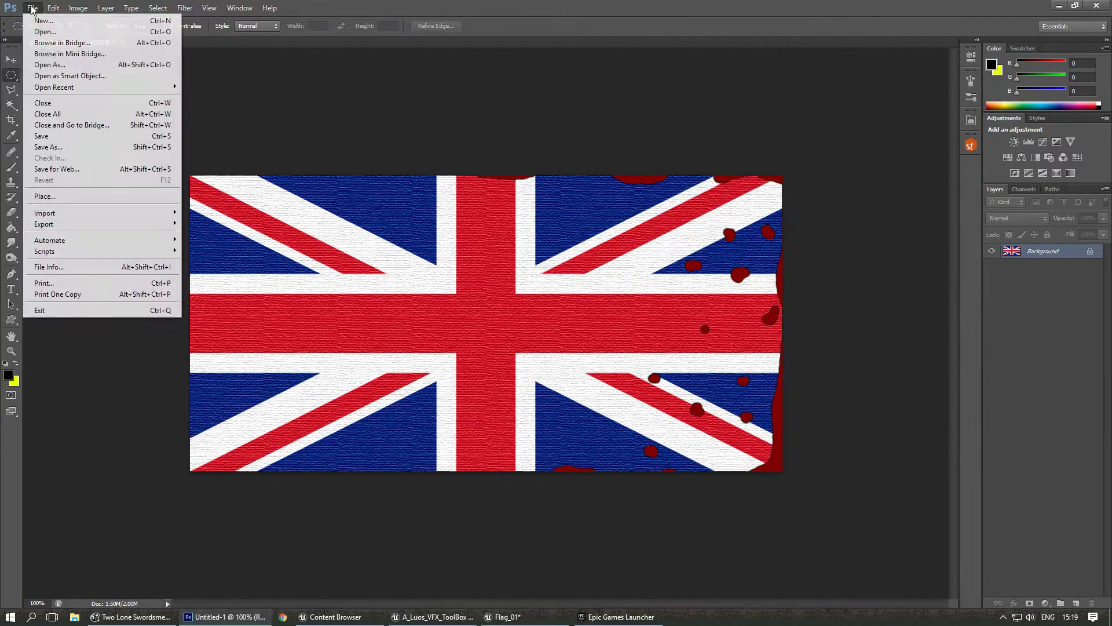
click(58, 146)
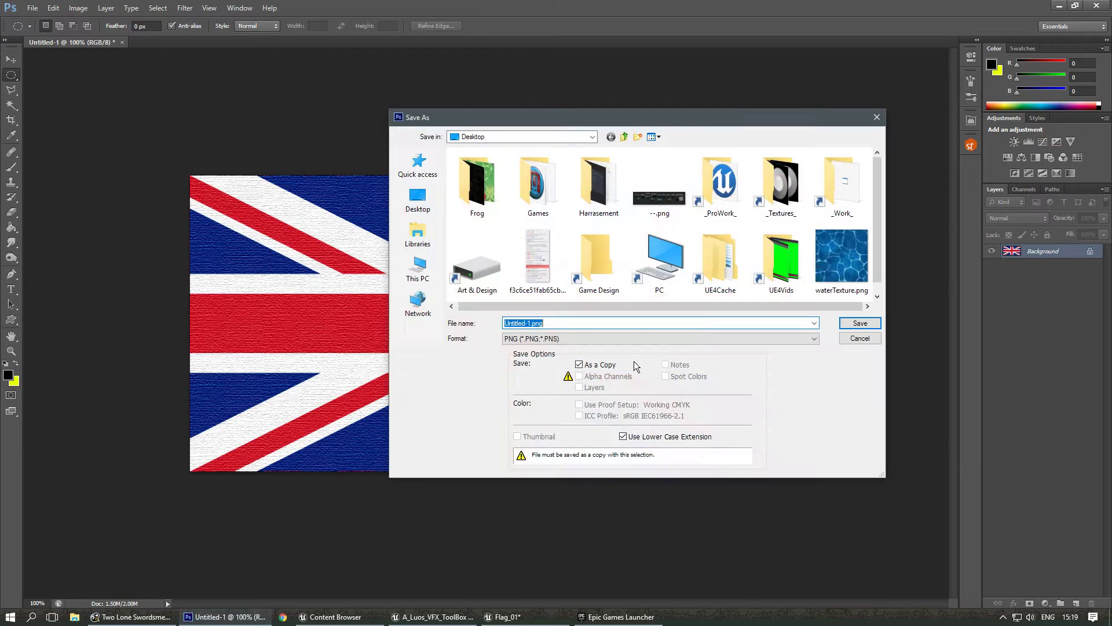
click(611, 338)
click(548, 498)
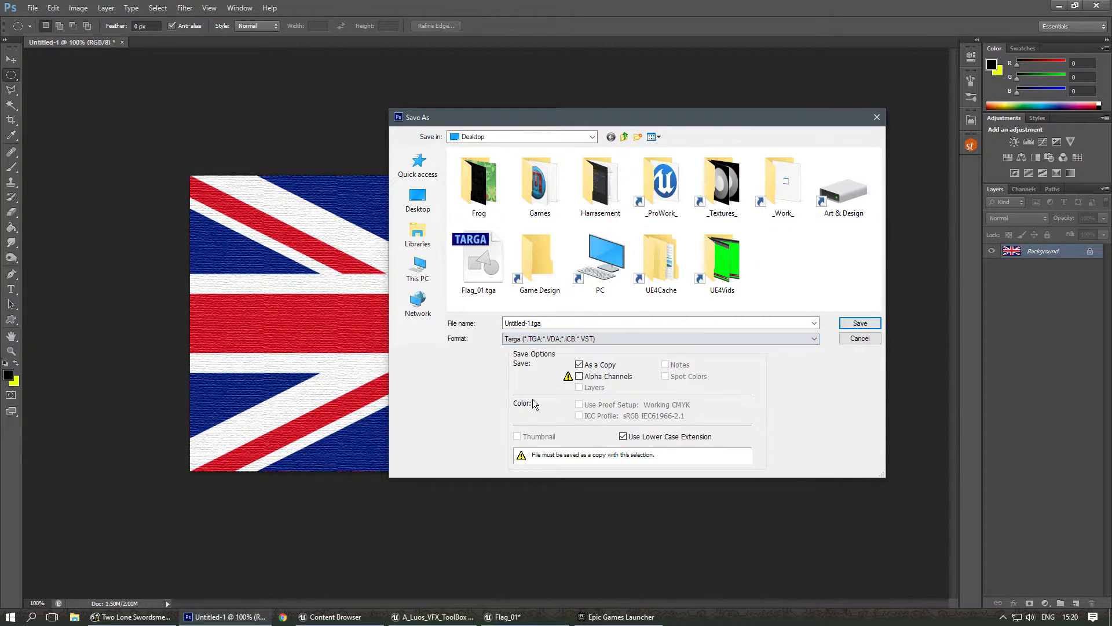
click(580, 377)
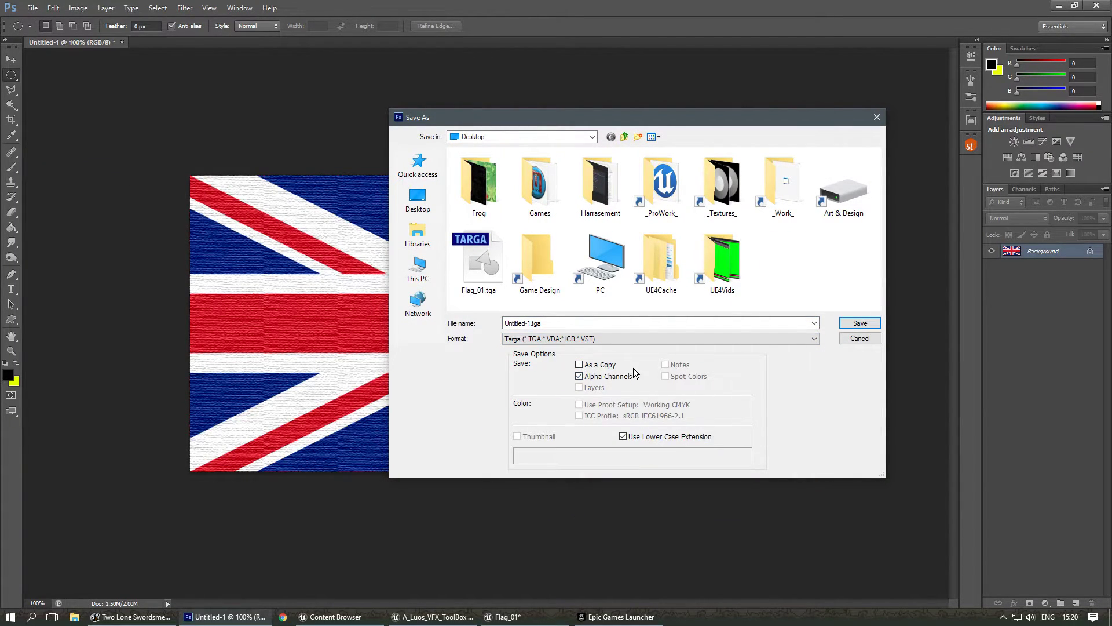
click(479, 264)
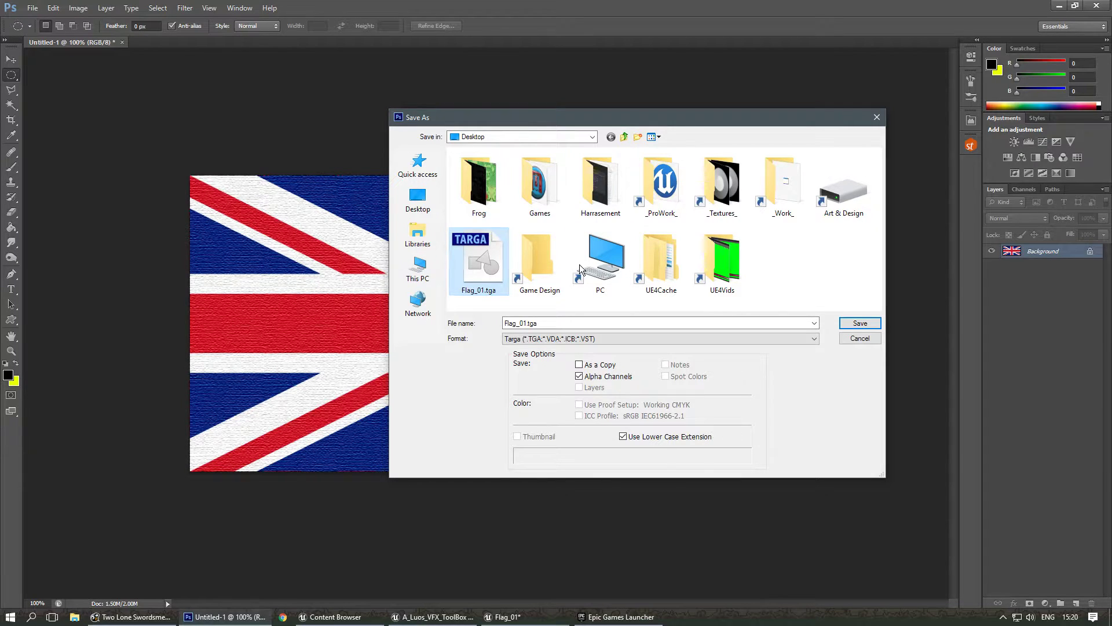
click(854, 323)
click(533, 233)
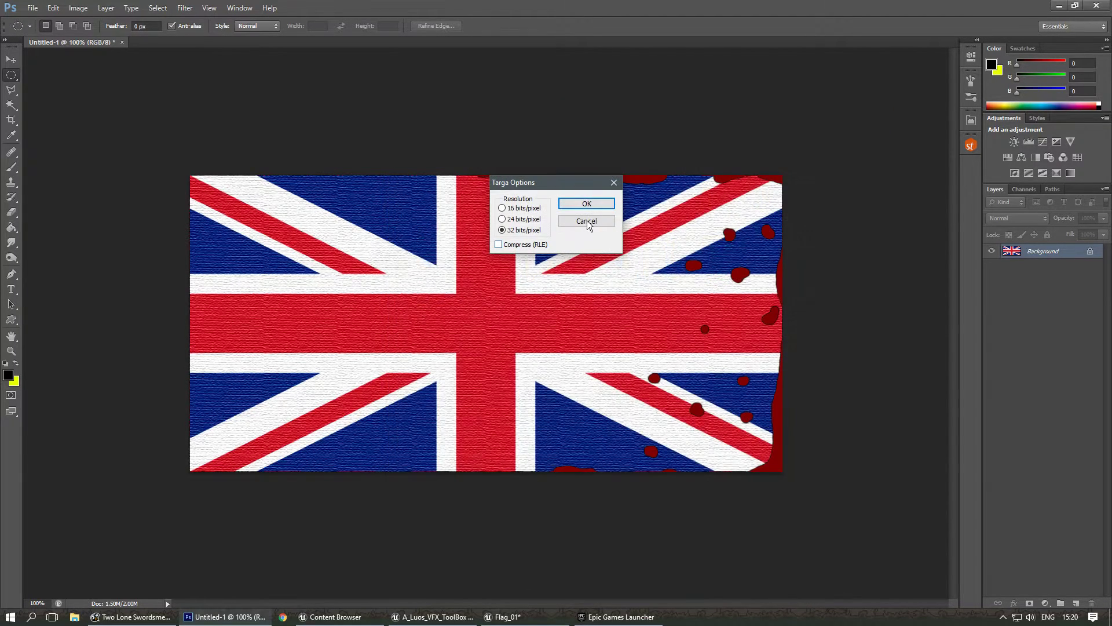
click(584, 206)
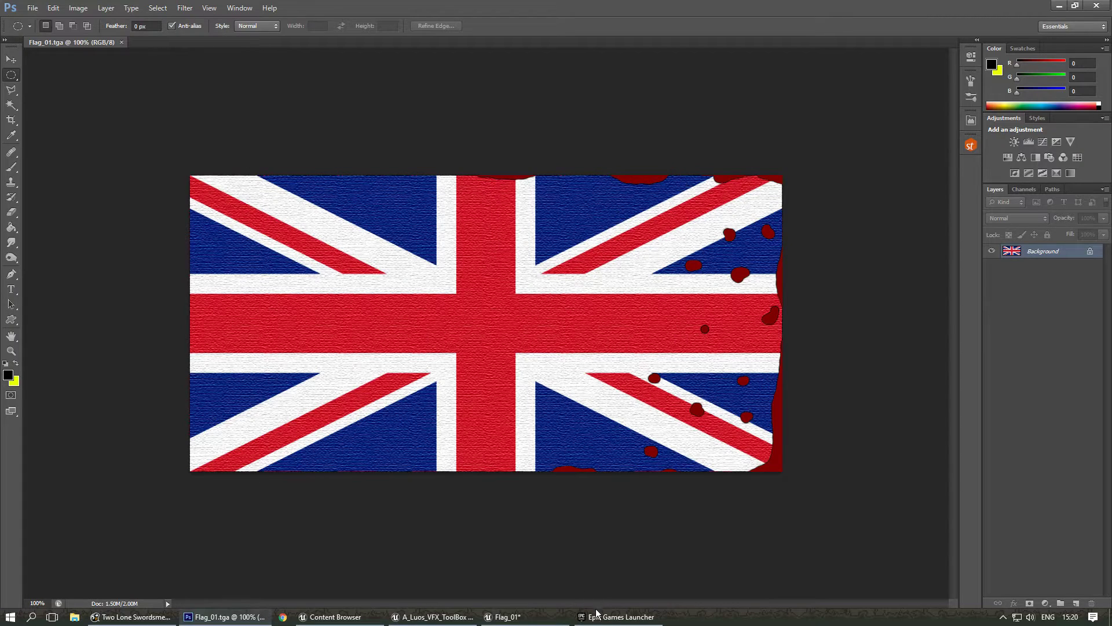
Switch back to the Flag_01 texture in Unreal Editor, reimport it with Defer Compression enabled, and save and close it
click(530, 619)
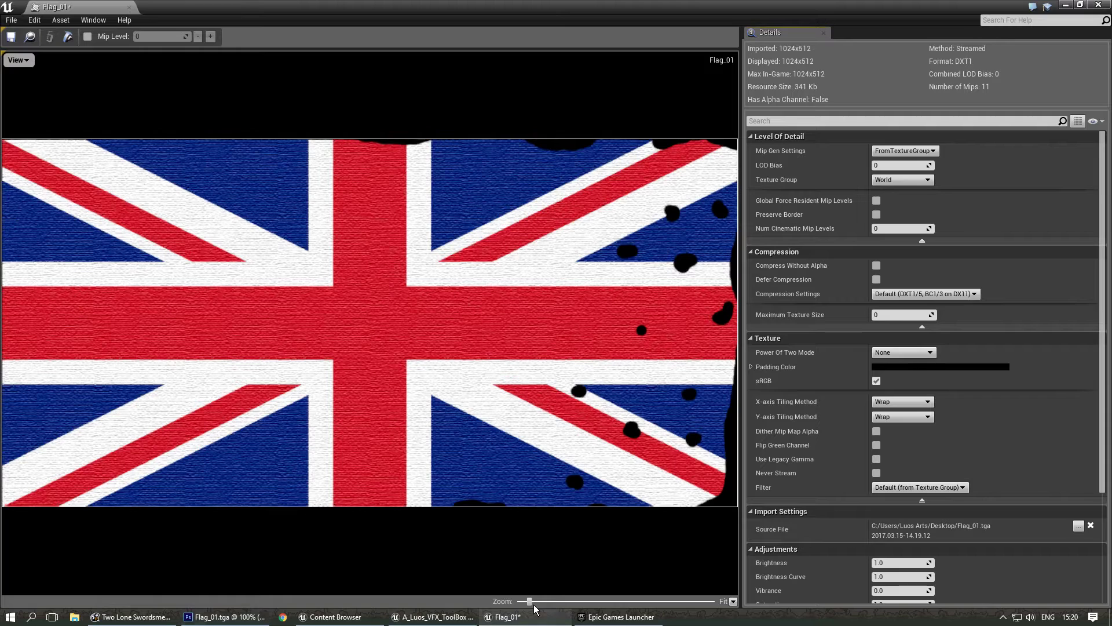
click(67, 38)
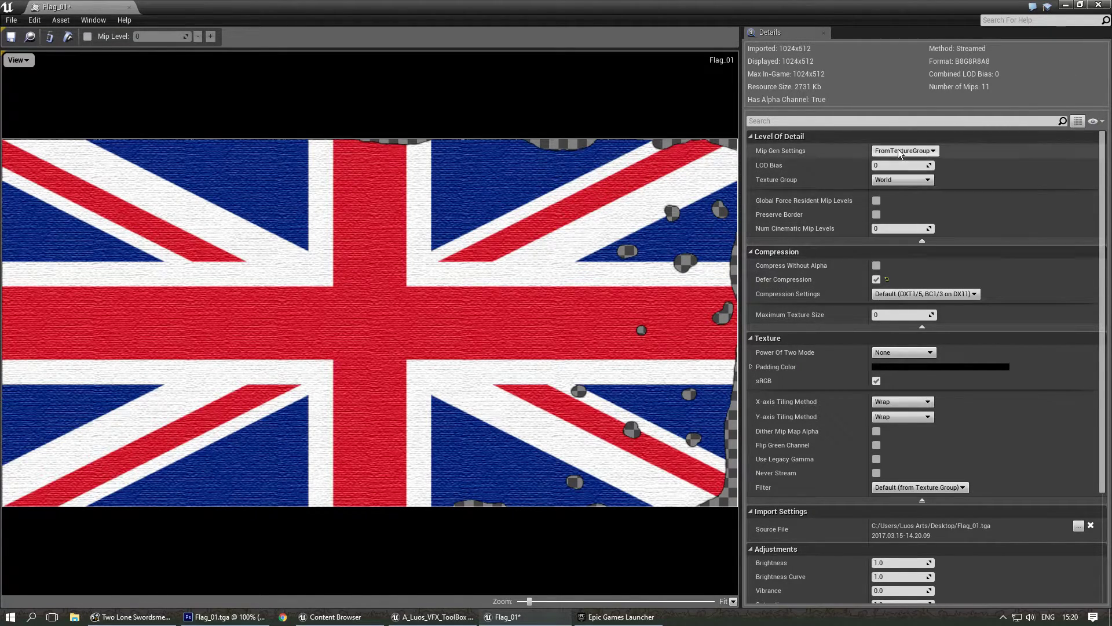
click(905, 183)
click(901, 179)
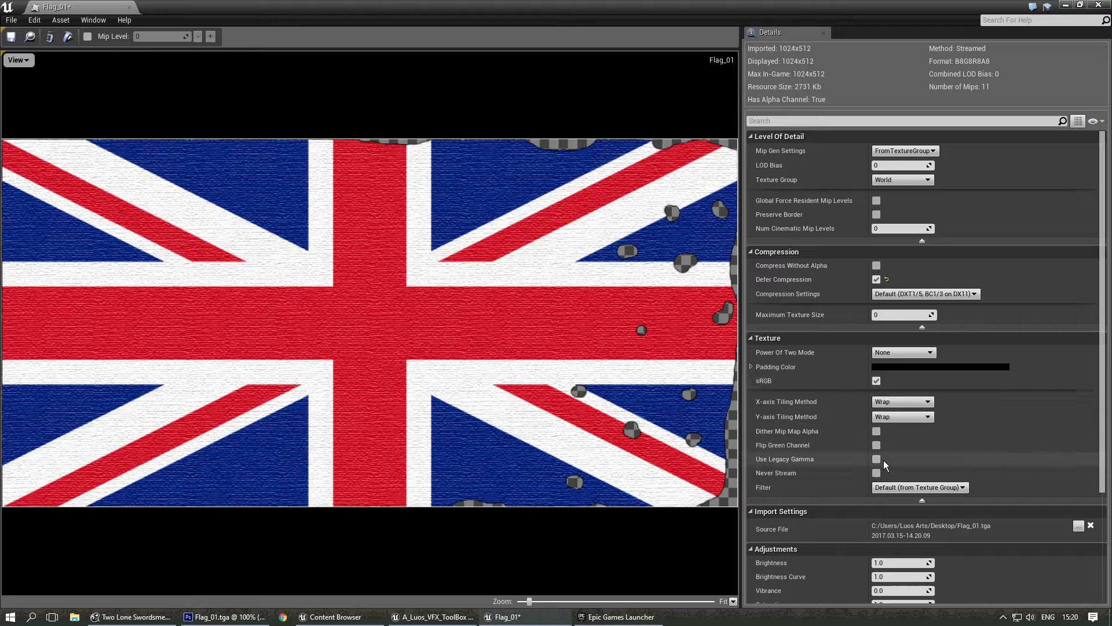
click(11, 37)
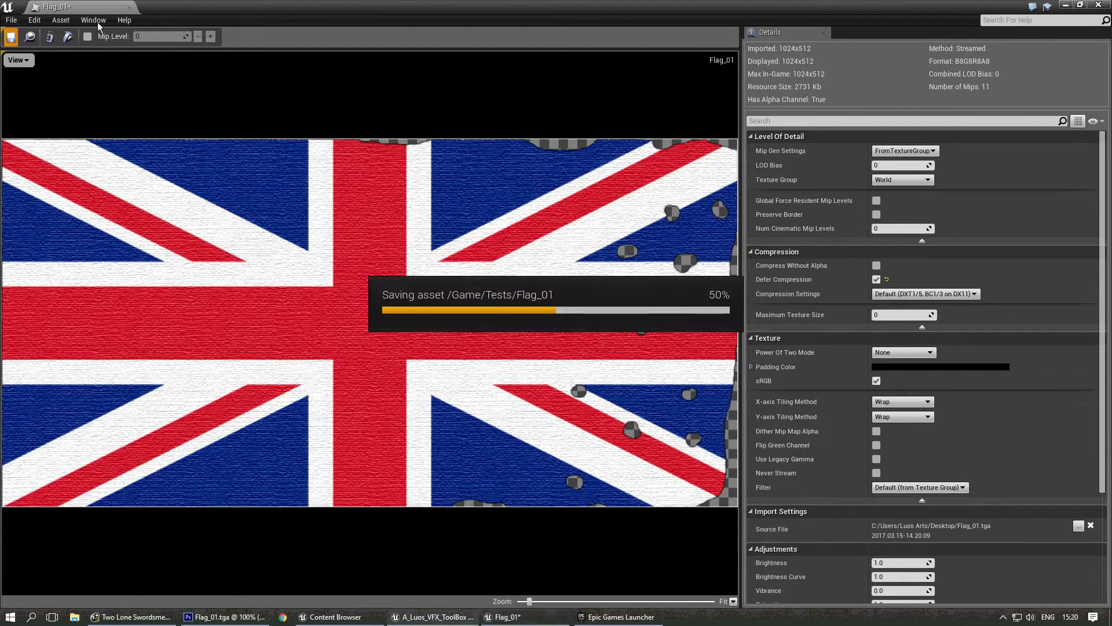
click(129, 7)
Create a material named M_Flag_01 in the Tests folder and open it for editing
right_click(411, 238)
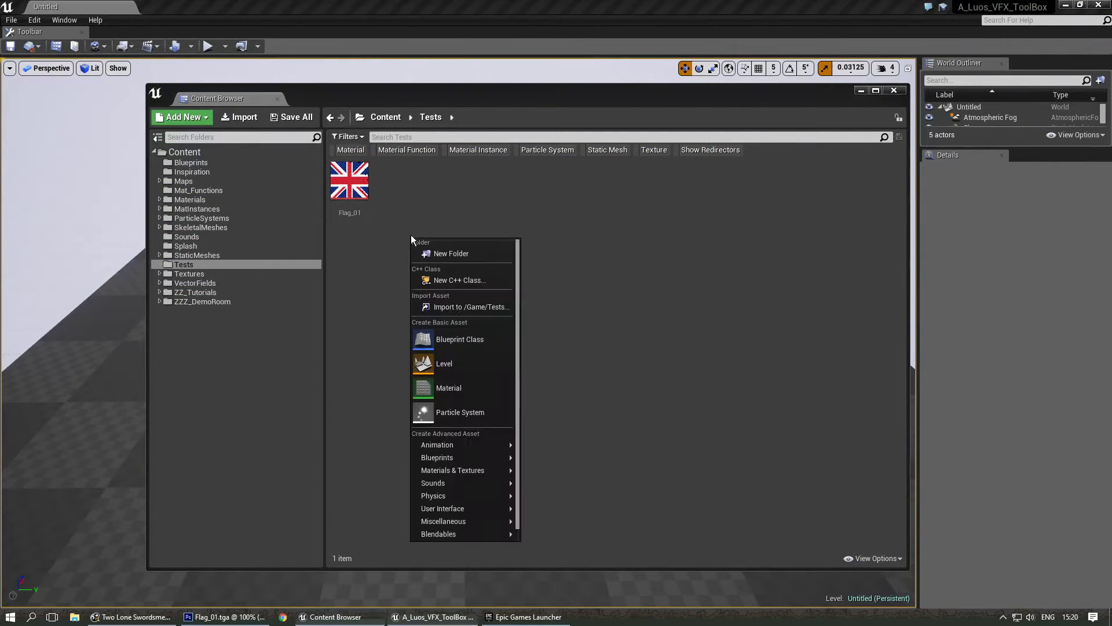
click(471, 385)
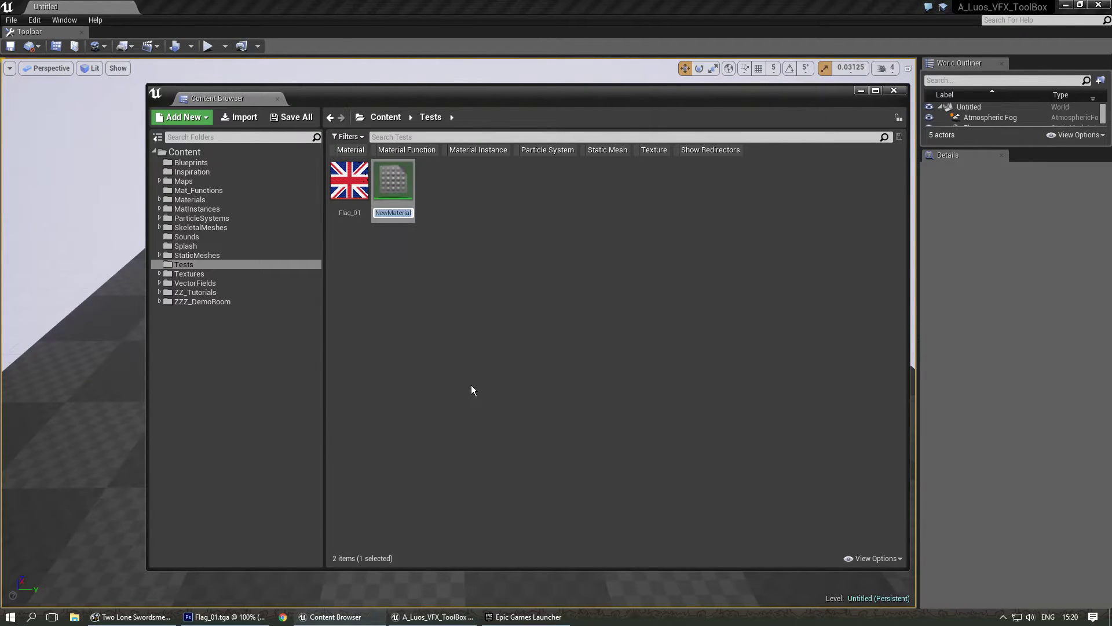
text(M_Flag_01)
key(Return)
double_click(393, 182)
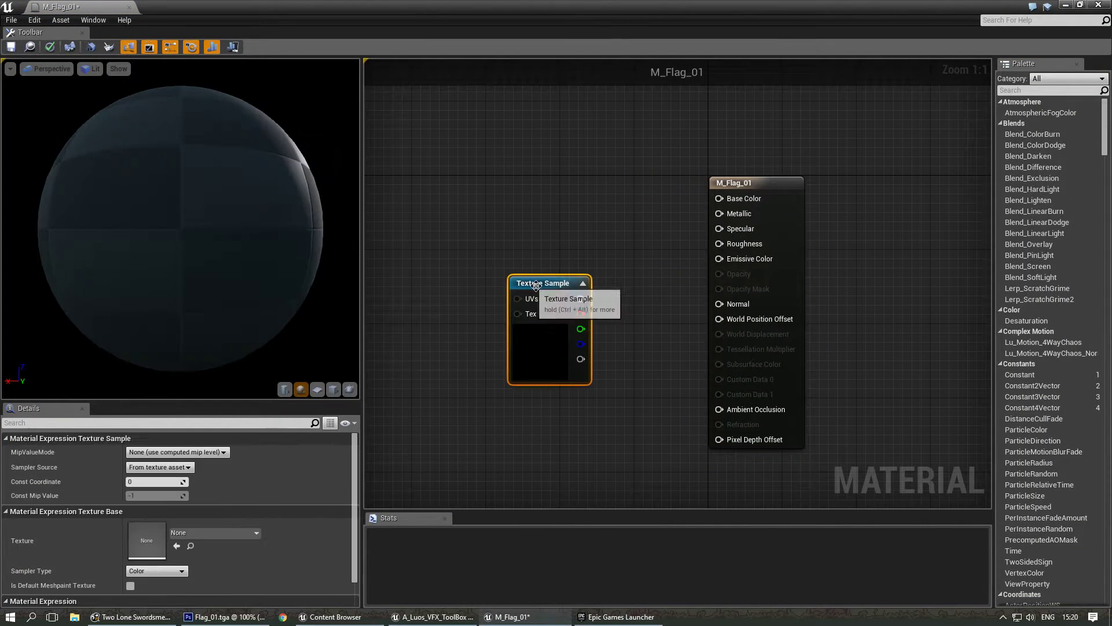
Place a Texture Sample node beside the material's main node and assign the Flag_01 texture to it
drag(536, 285, 458, 223)
right_drag(478, 301, 529, 313)
click(230, 531)
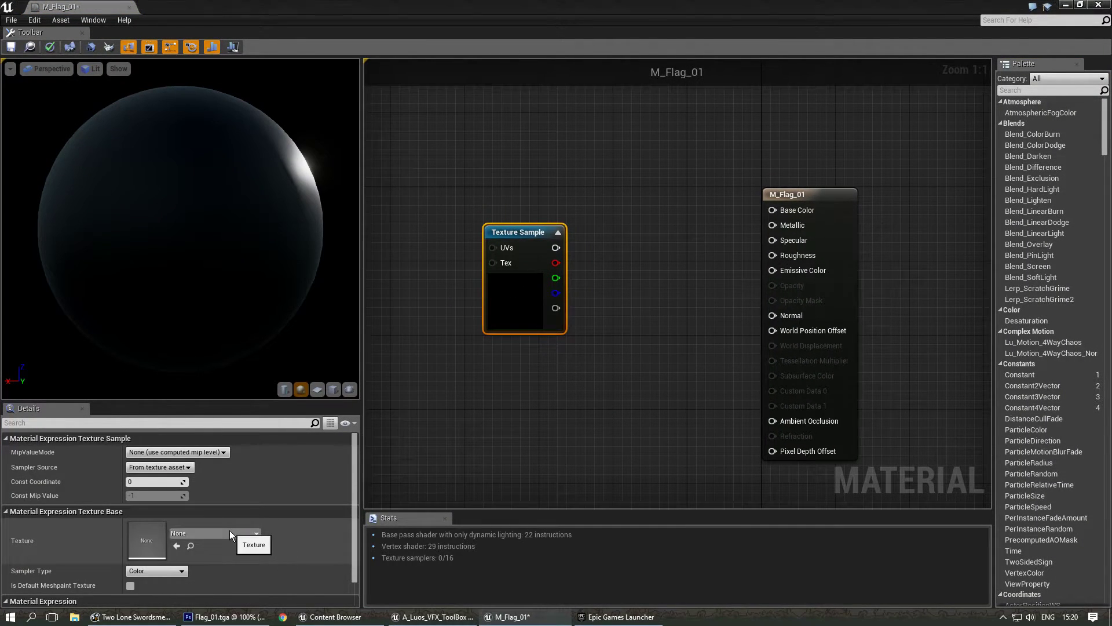
click(230, 533)
text(flag)
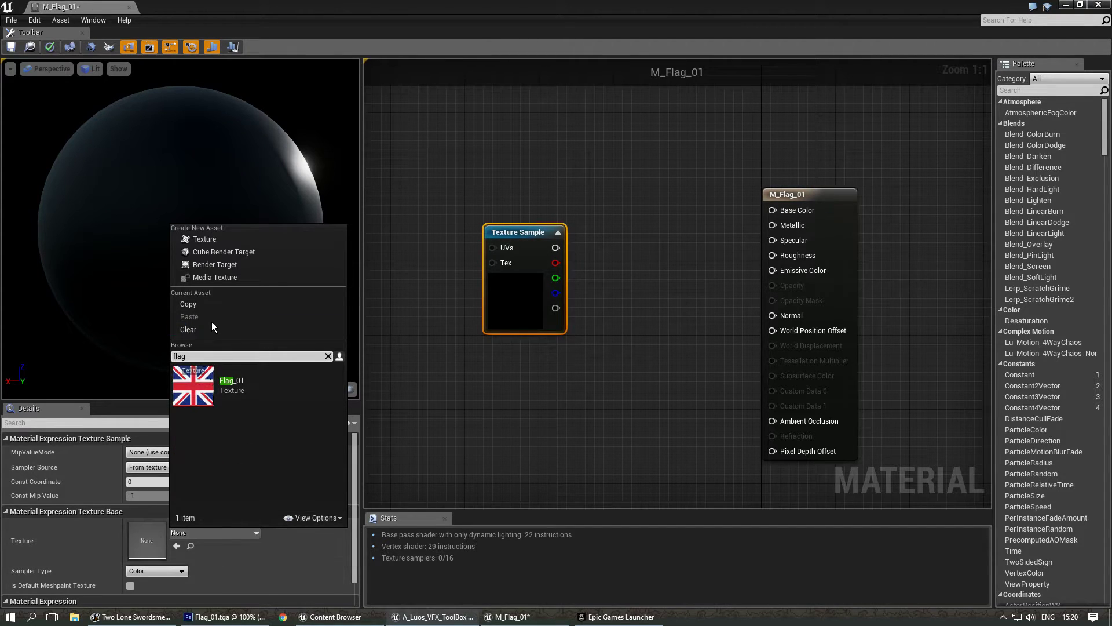
click(193, 394)
click(665, 355)
Connect the Texture Sample's RGB output to Base Color and Emissive Color, previewing the material on a plane
right_drag(562, 273, 461, 254)
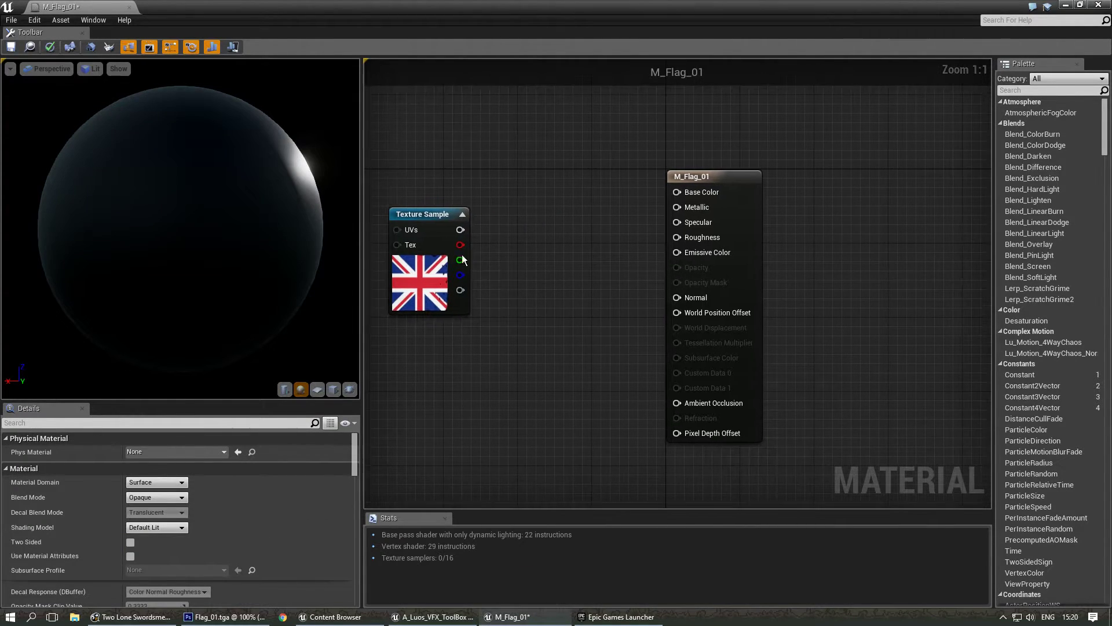
drag(445, 223, 446, 195)
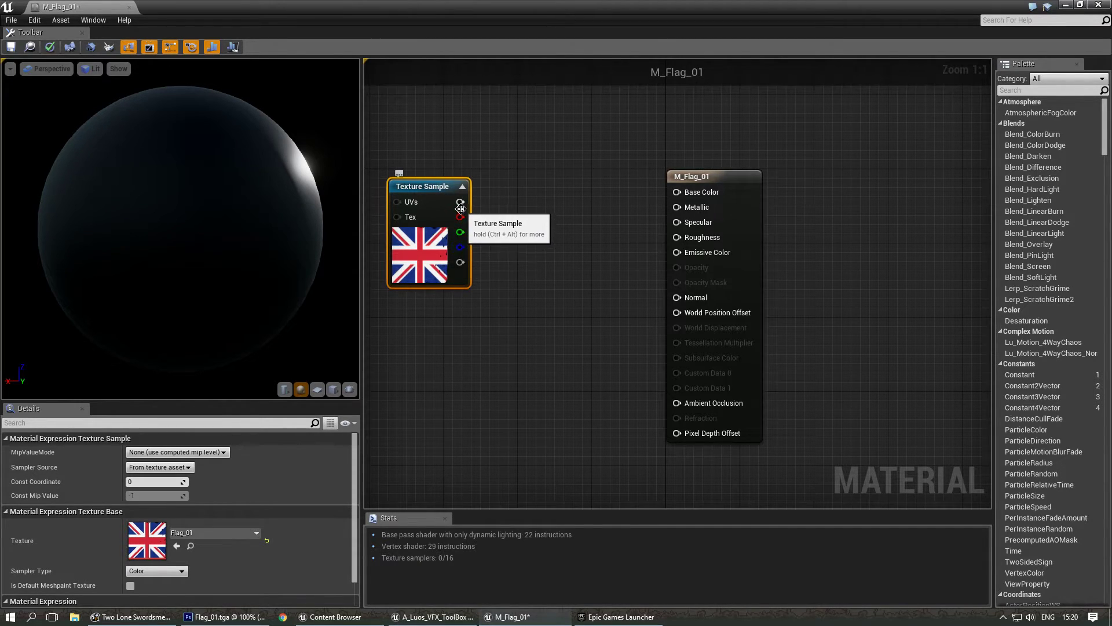
drag(679, 199, 677, 193)
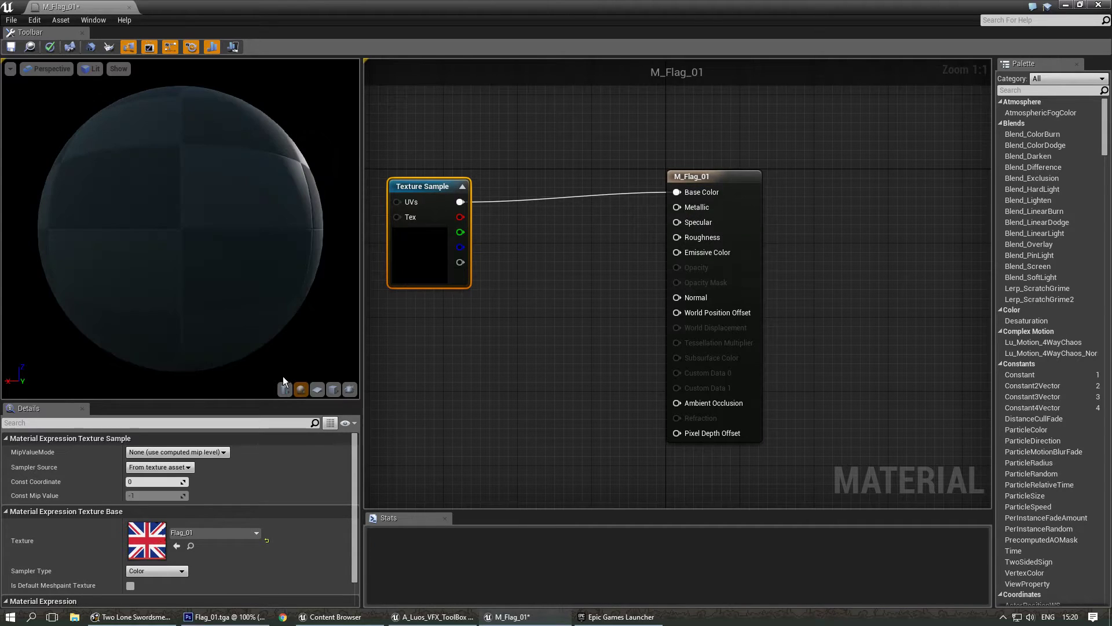
click(317, 390)
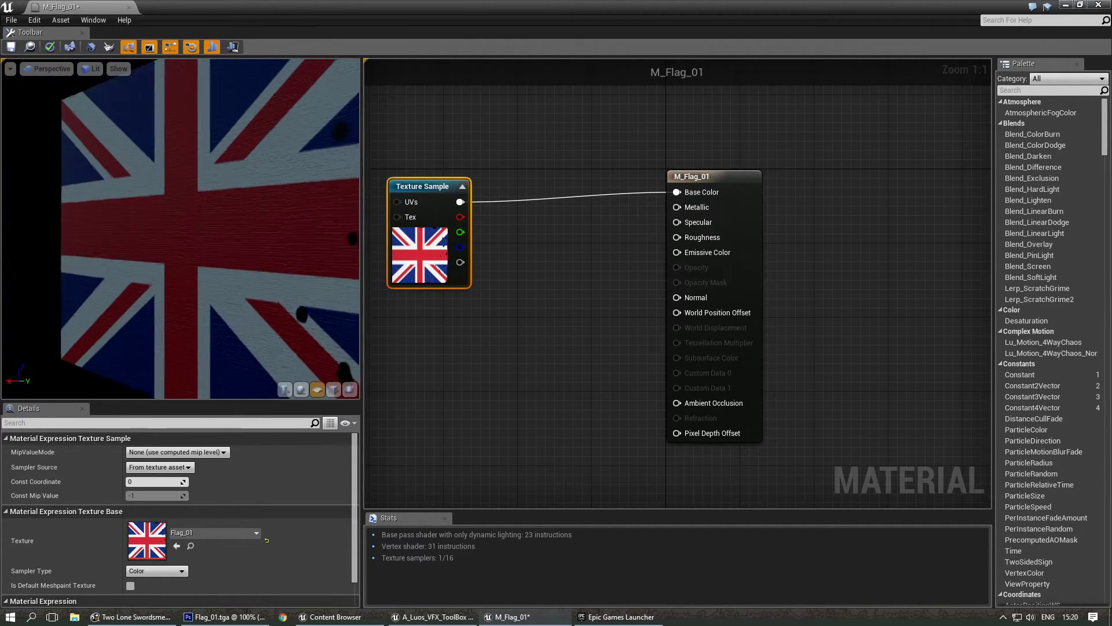
drag(435, 200, 689, 254)
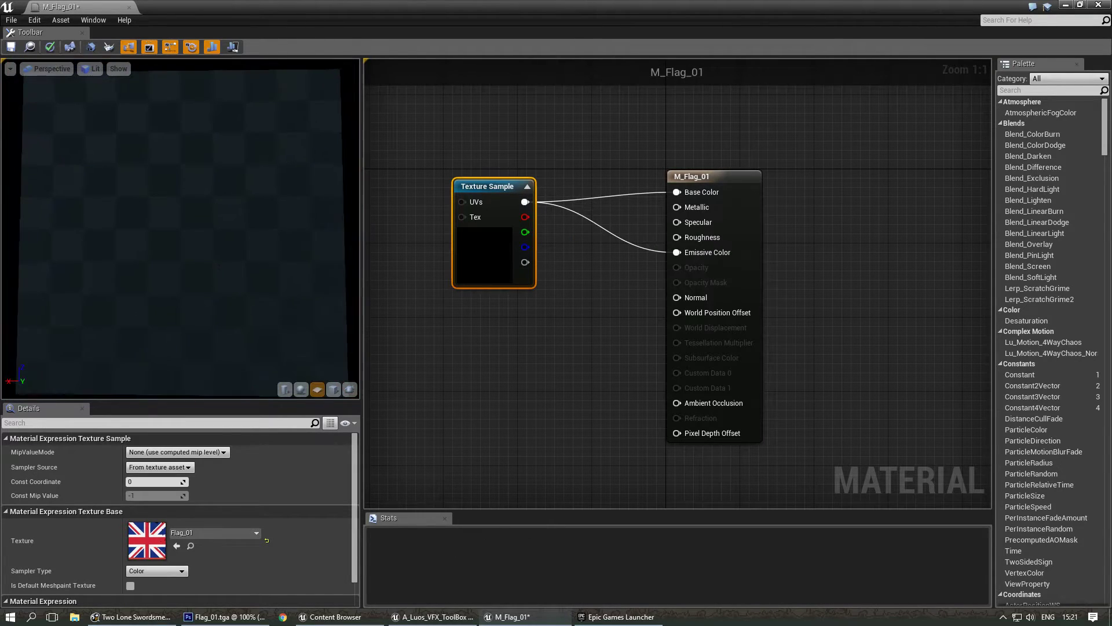
click(534, 302)
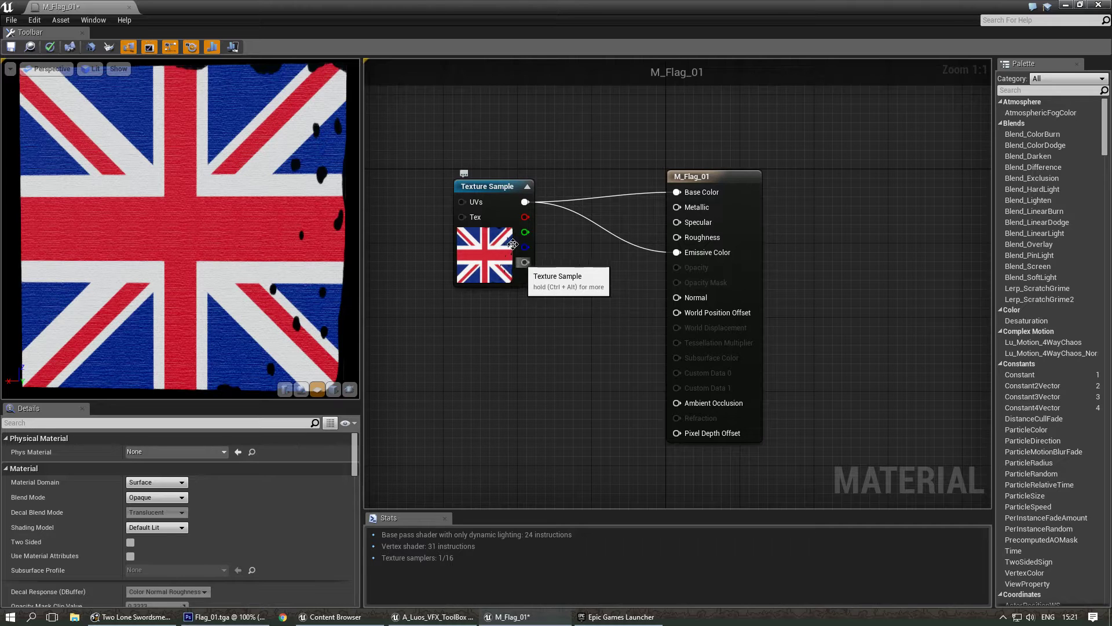
drag(481, 187, 454, 178)
click(515, 272)
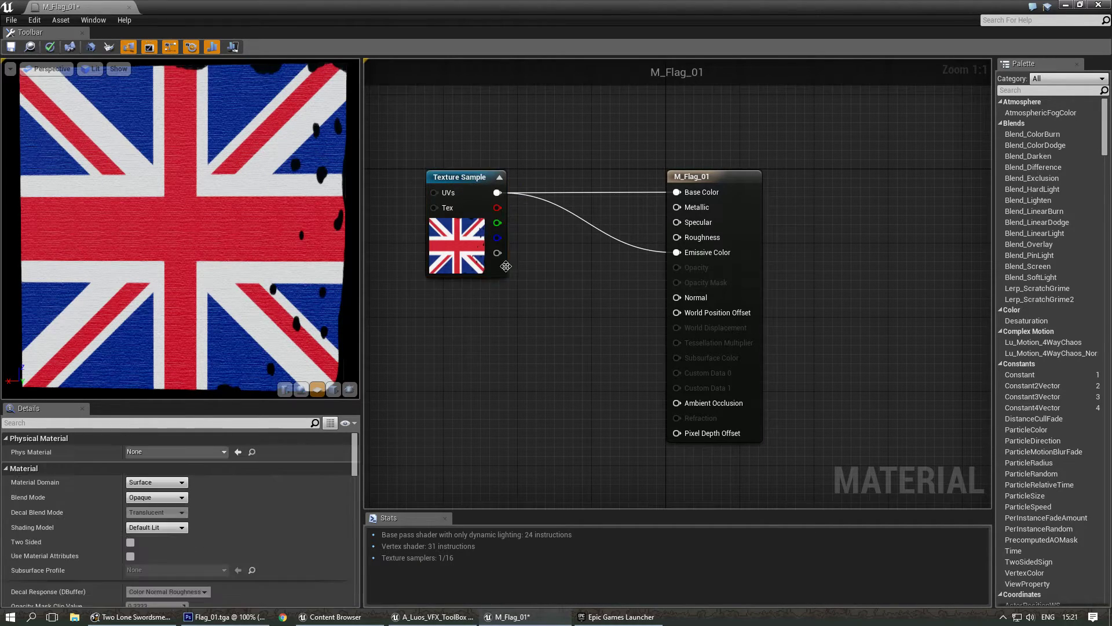
Preview the mask by feeding the texture's alpha output into Base Color and Emissive Color, and restore the RGB connections
drag(678, 193, 679, 192)
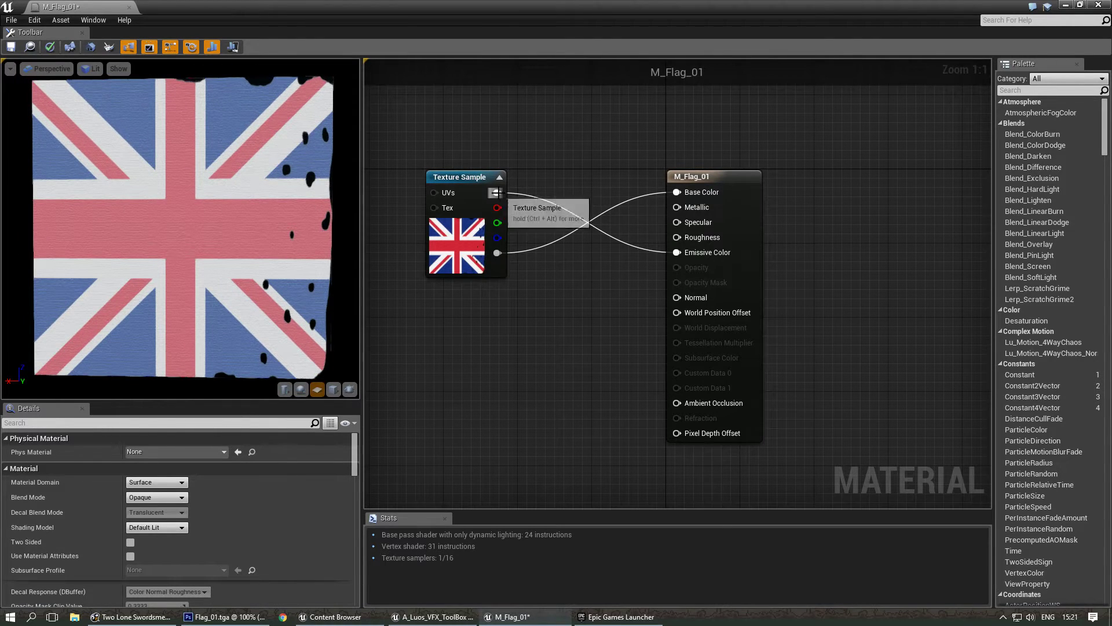
drag(496, 252, 676, 252)
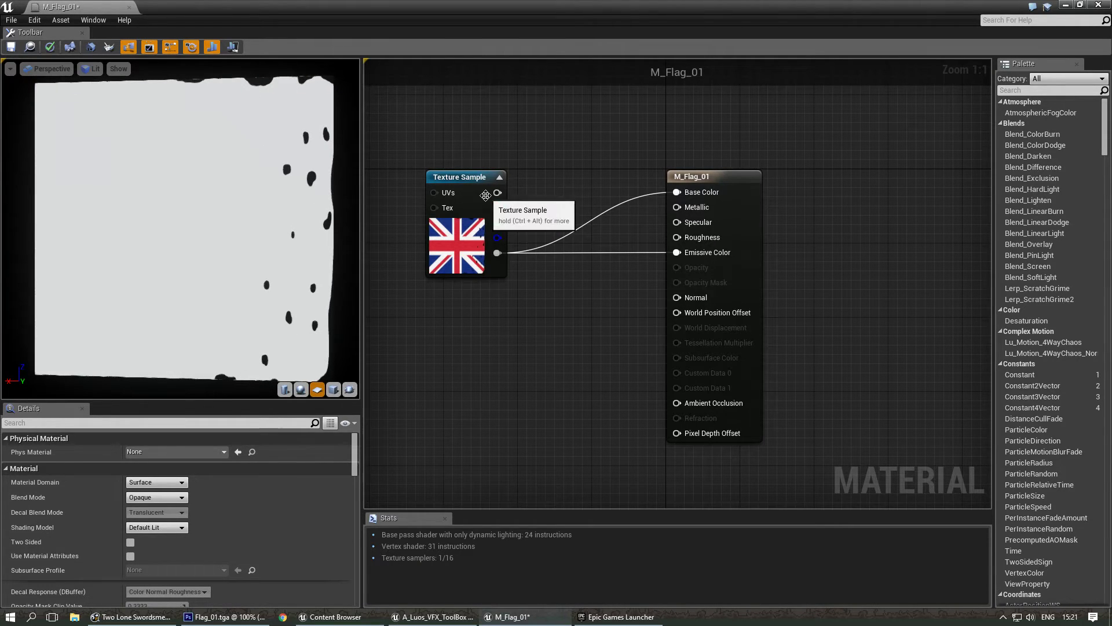
drag(497, 193, 678, 253)
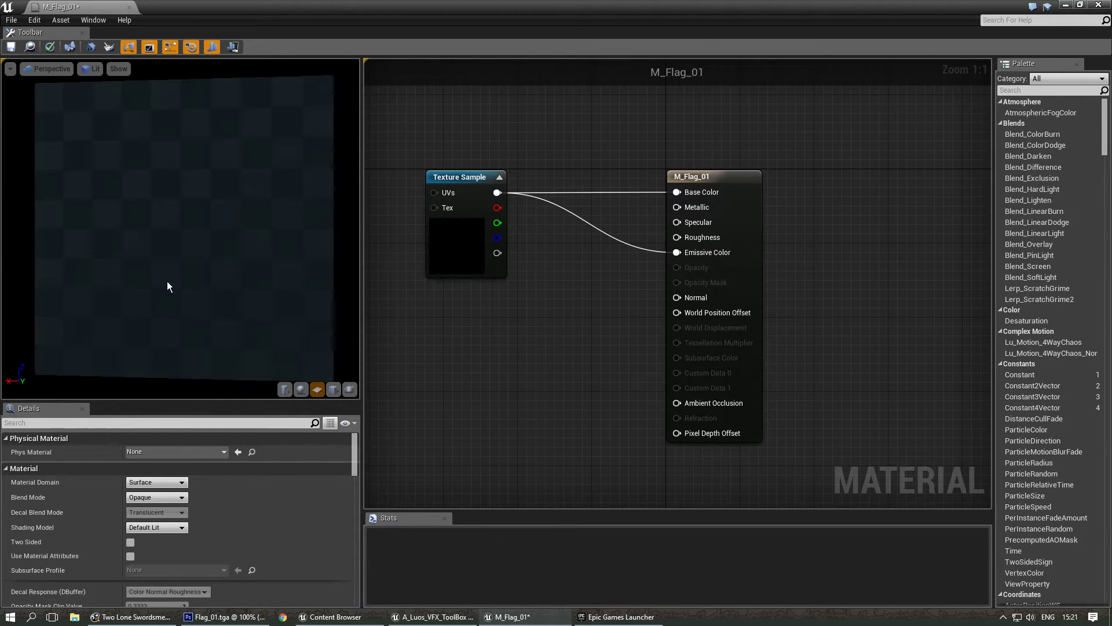
drag(148, 273, 149, 273)
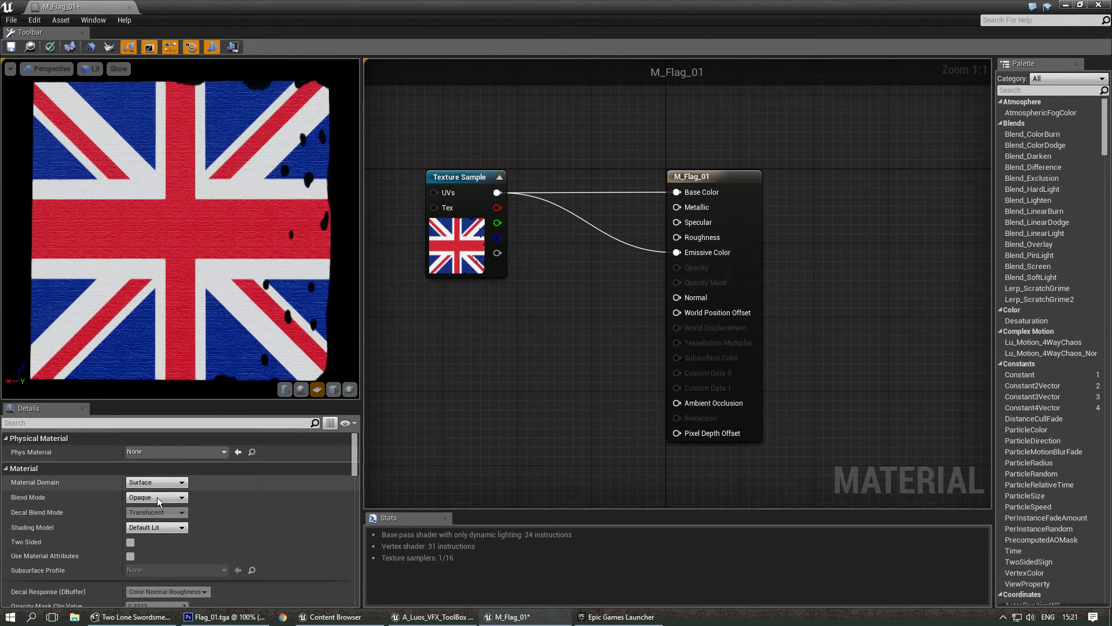
Set the material's Blend Mode to Masked and connect the Texture Sample's alpha output to Opacity Mask
click(145, 527)
click(156, 528)
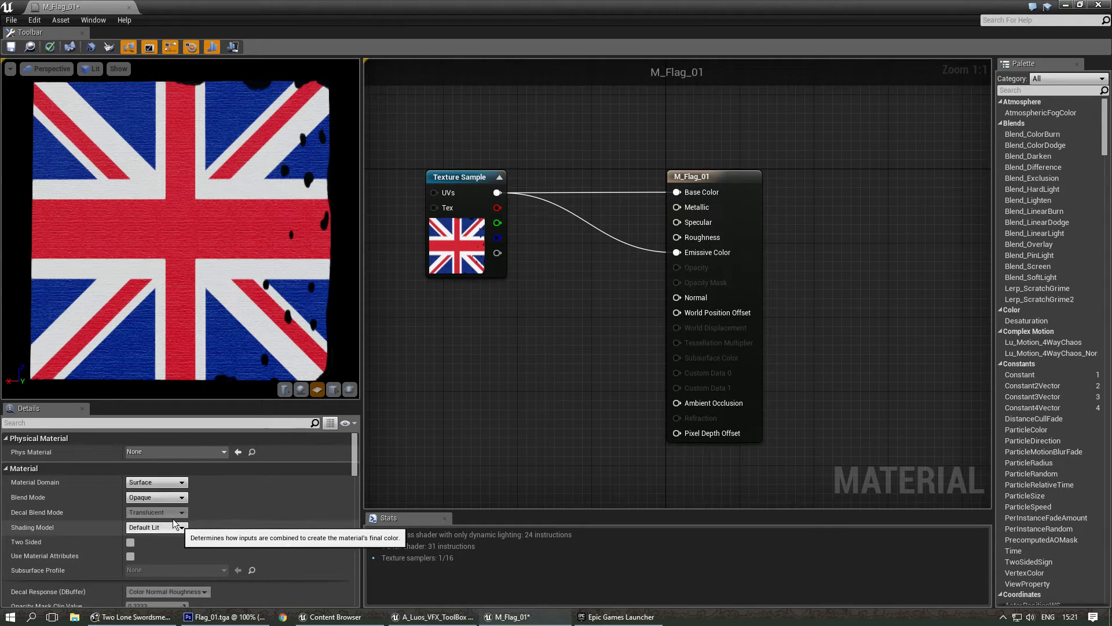
click(158, 497)
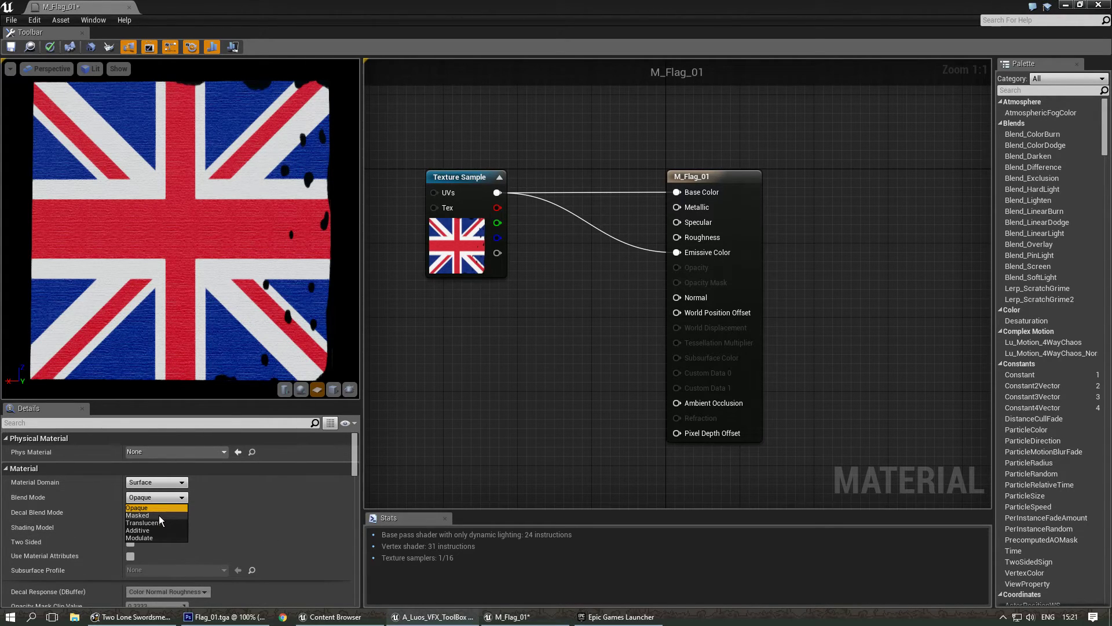
click(159, 515)
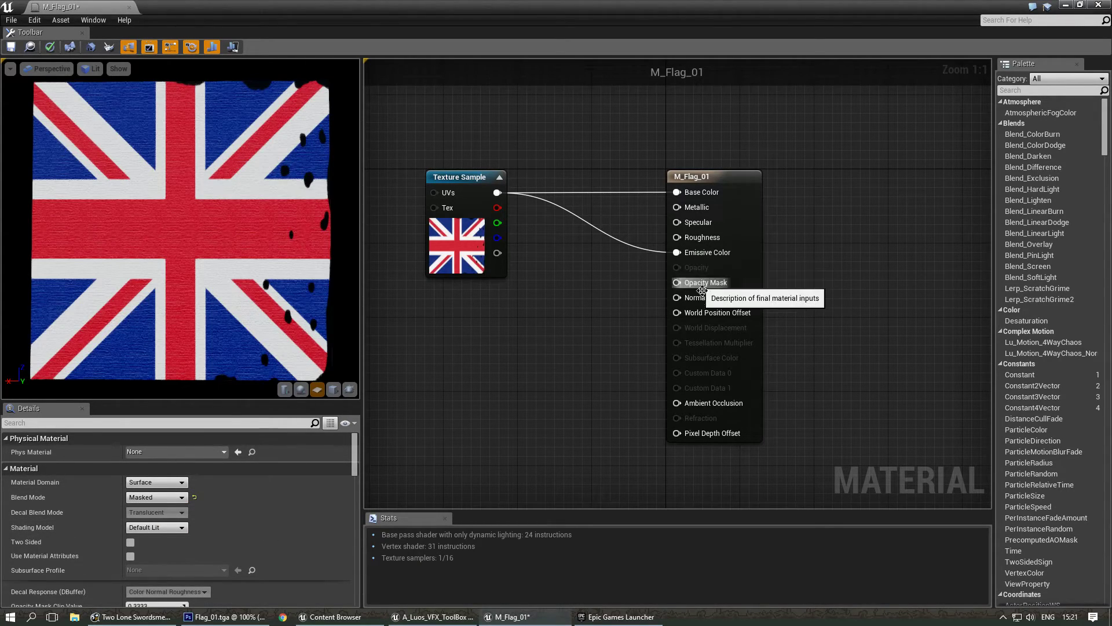
drag(677, 282, 499, 257)
drag(674, 283, 674, 283)
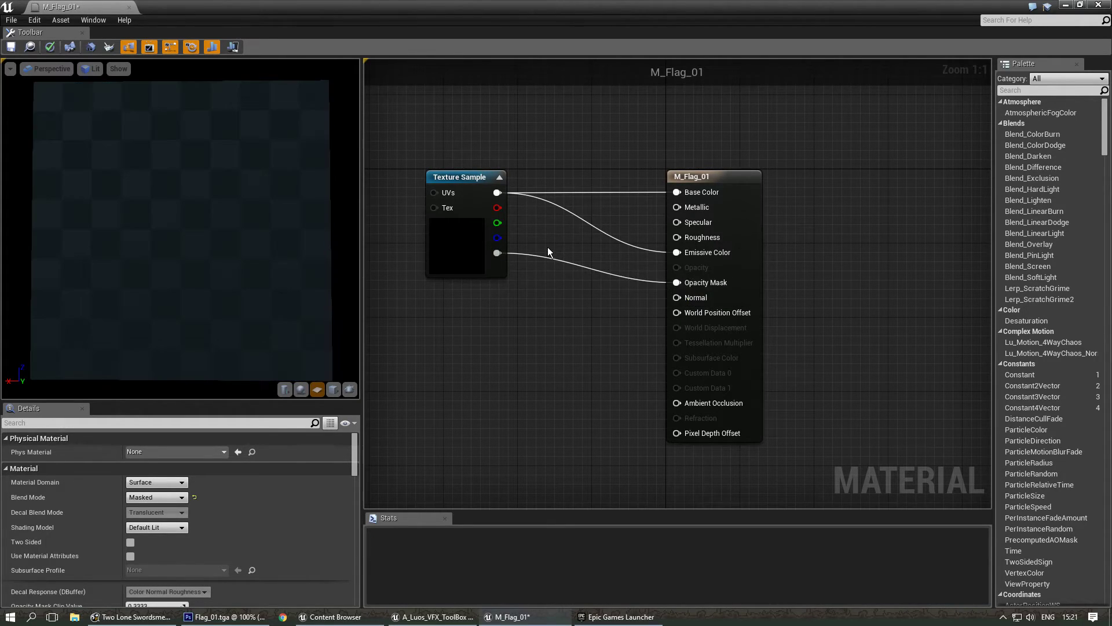
Examine the torn edge and holes of the masked flag up close in the material preview
drag(241, 272, 197, 174)
middle_drag(255, 173, 116, 199)
right_drag(116, 198, 94, 204)
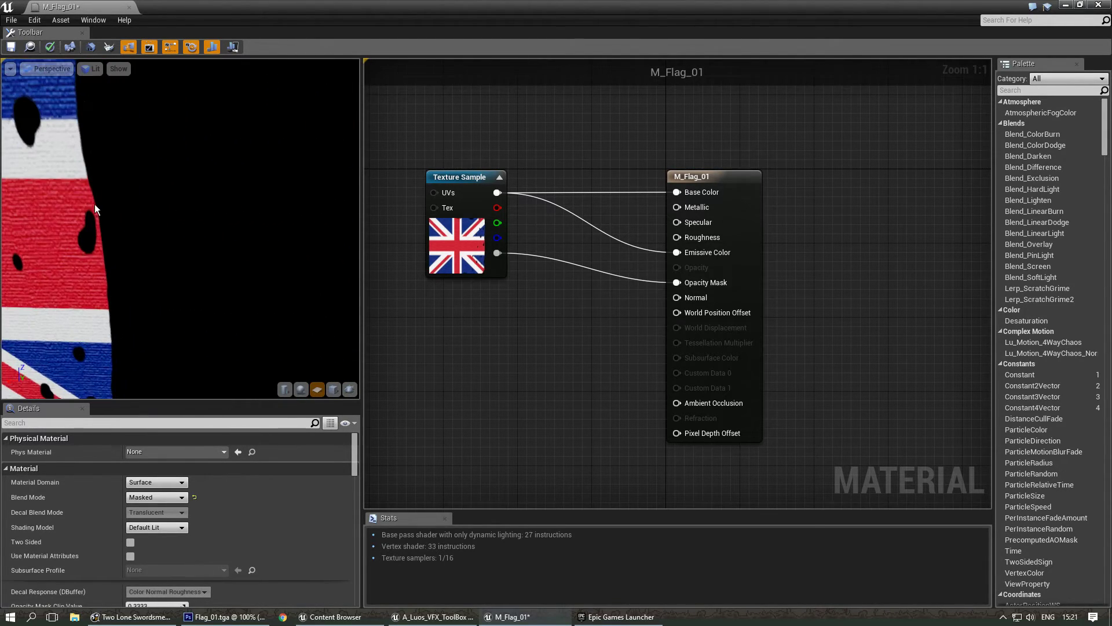
middle_drag(94, 204, 216, 242)
drag(216, 242, 242, 262)
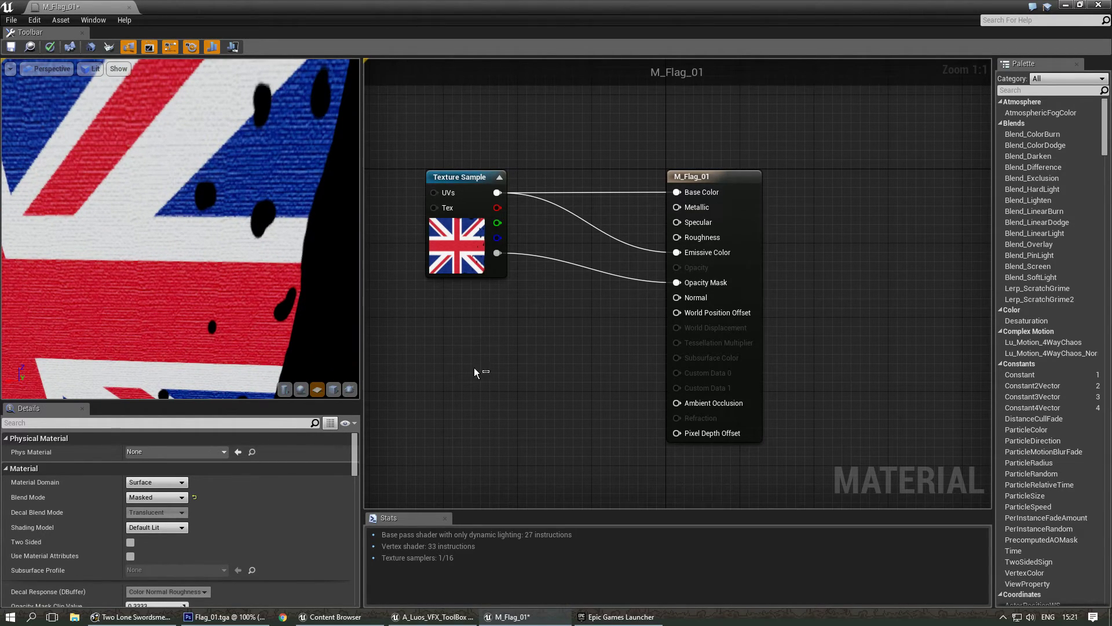
mouse_move(180, 299)
mouse_down()
mouse_move(92, 296)
mouse_move(191, 305)
mouse_up()
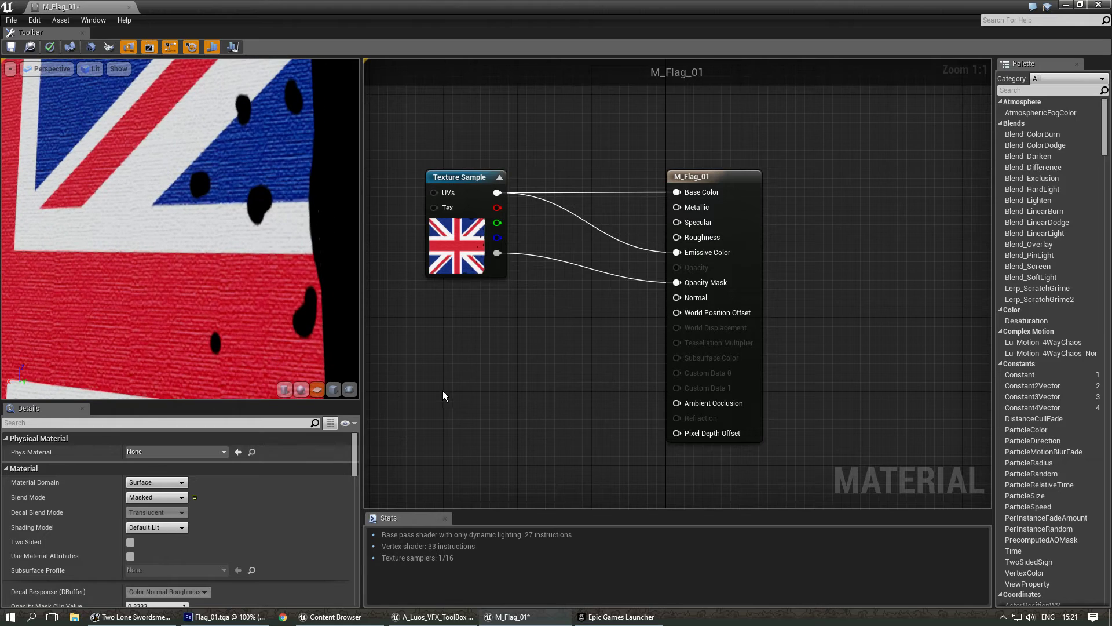
right_drag(474, 322, 479, 282)
Shrink the material editor, move the Content Browser off the level view, and apply M_Flag_01 to the floor
double_click(466, 6)
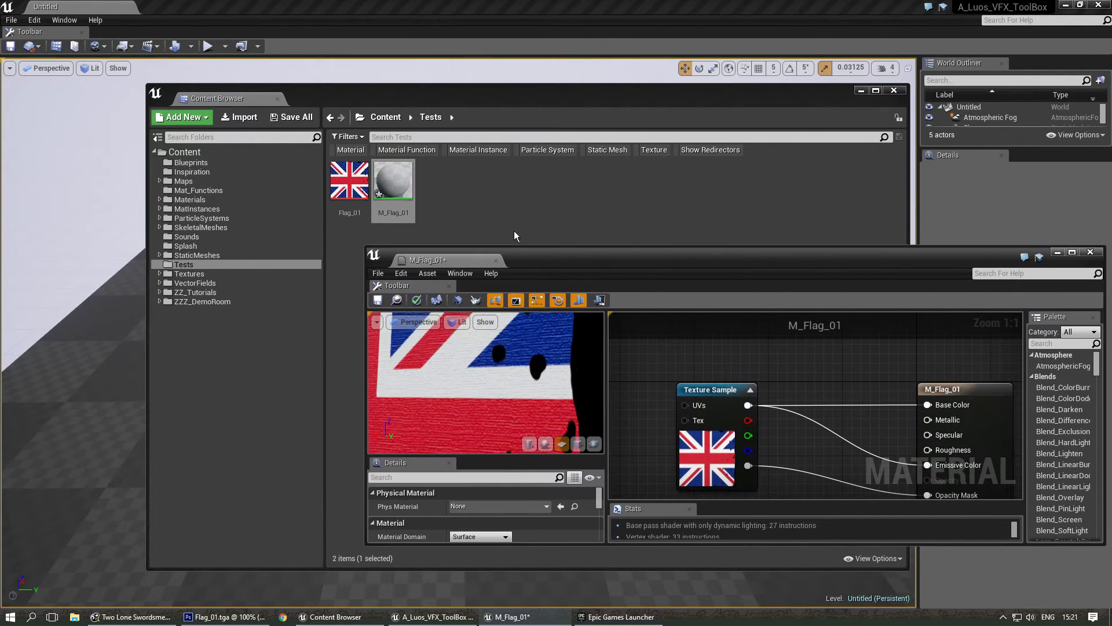
drag(429, 100, 596, 66)
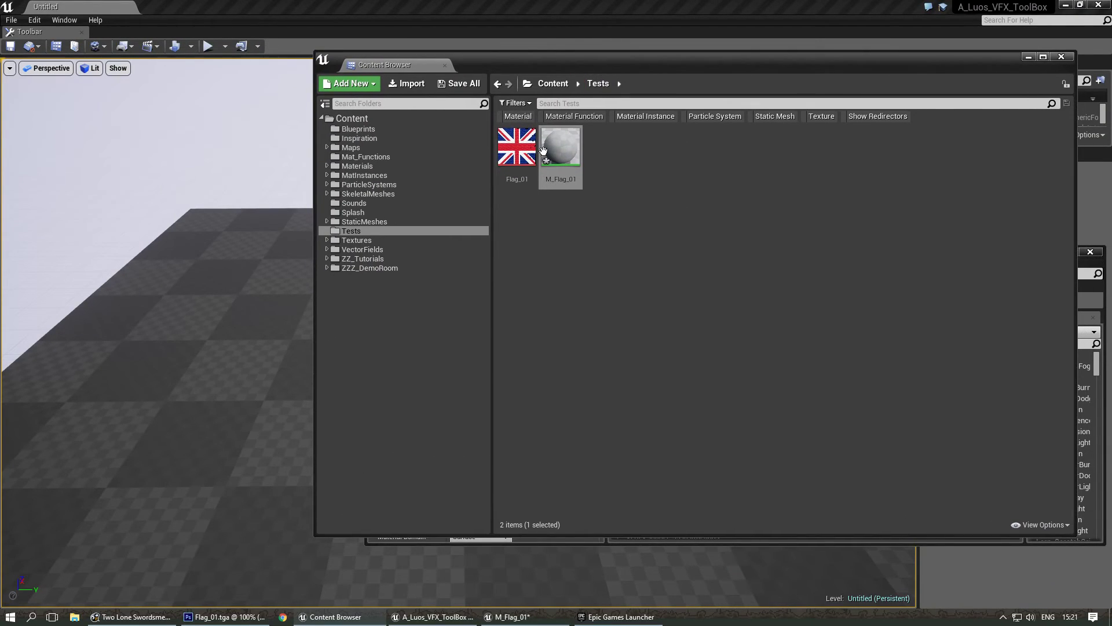
click(248, 363)
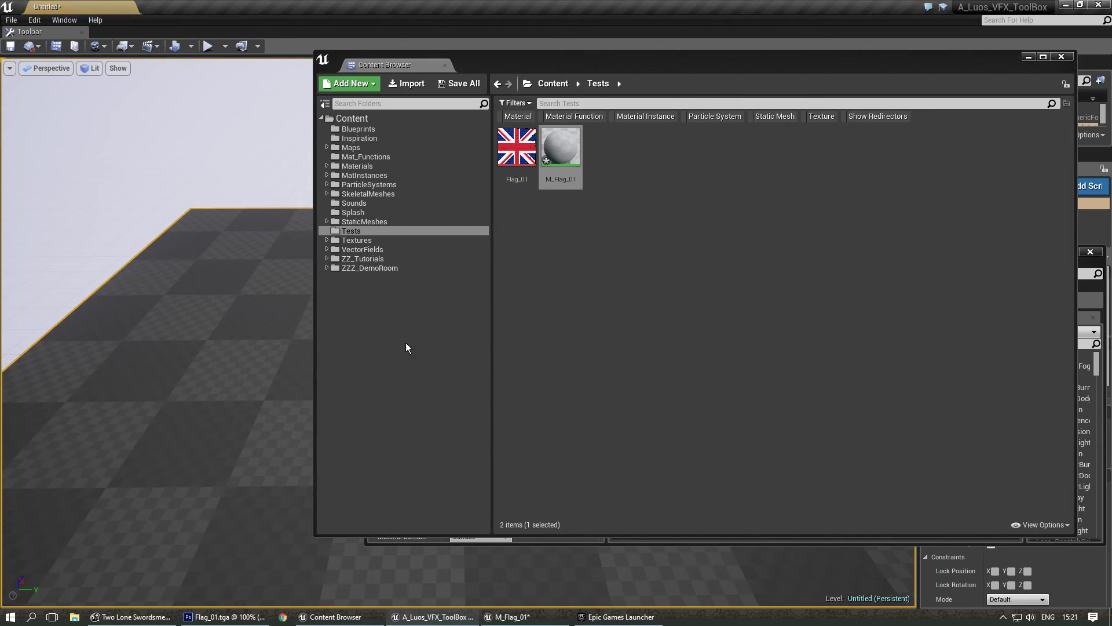
Rearrange the floating windows, save the M_Flag_01 material, and minimize its editor
drag(612, 69, 623, 424)
drag(644, 271, 517, 110)
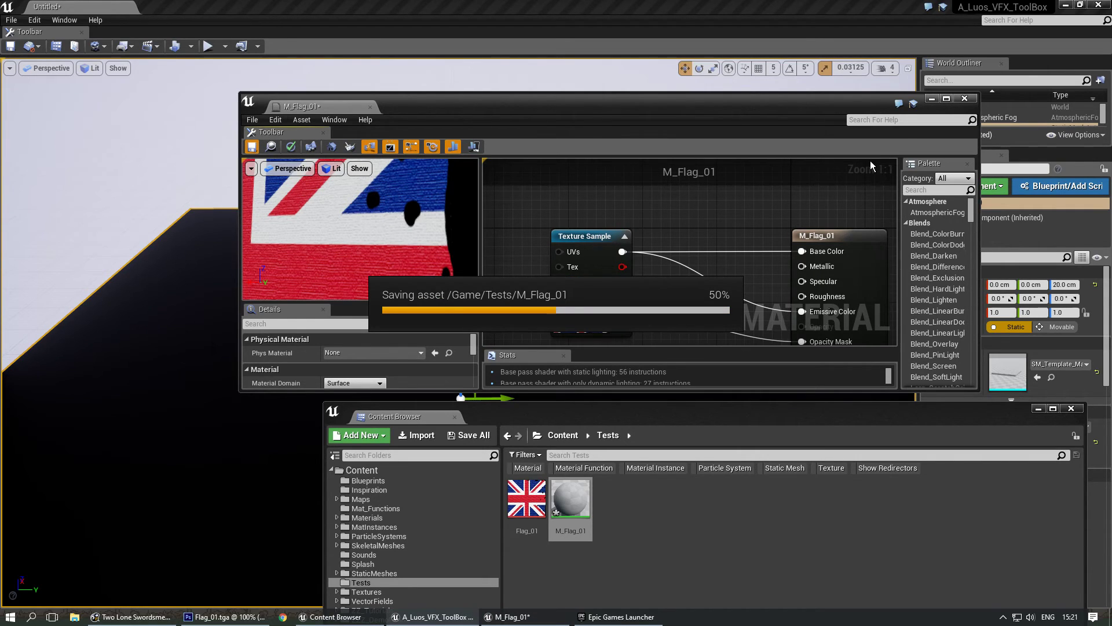
click(932, 99)
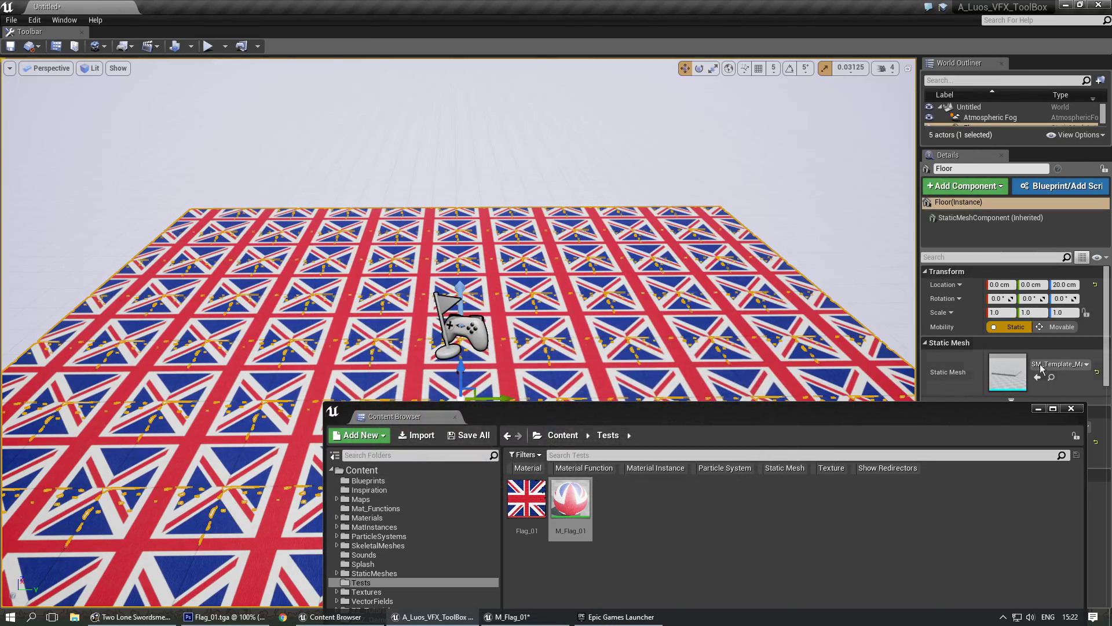
Minimize the Content Browser and examine the flag material on the floor from several viewpoints in the level
click(1038, 408)
right_drag(533, 446, 776, 522)
key(w)
key(a)
key(s)
right_drag(567, 342, 567, 358)
right_drag(656, 374, 645, 355)
key(s)
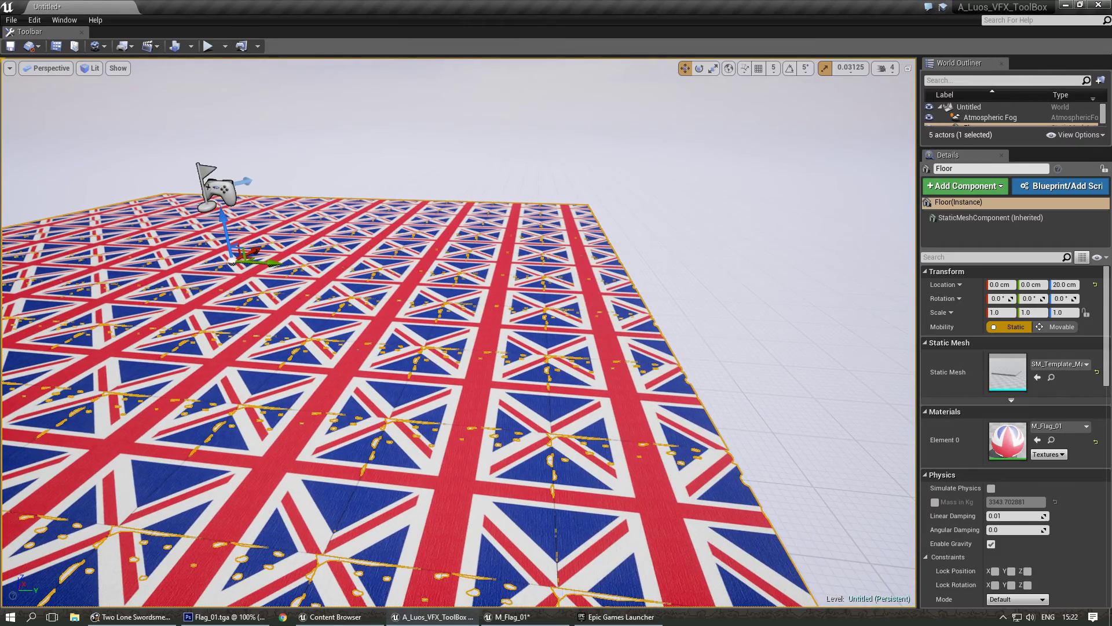